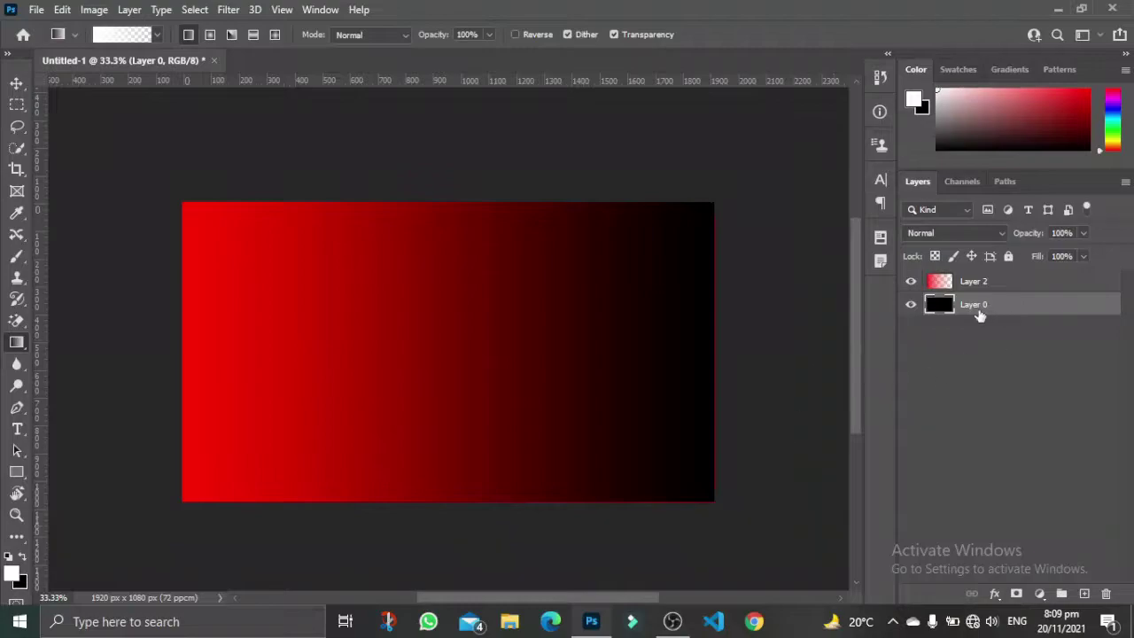
# - Fill Layer 0 with white and delete the red gradient Layer 2
pyautogui.hotkey('alt', 'BackSpace')
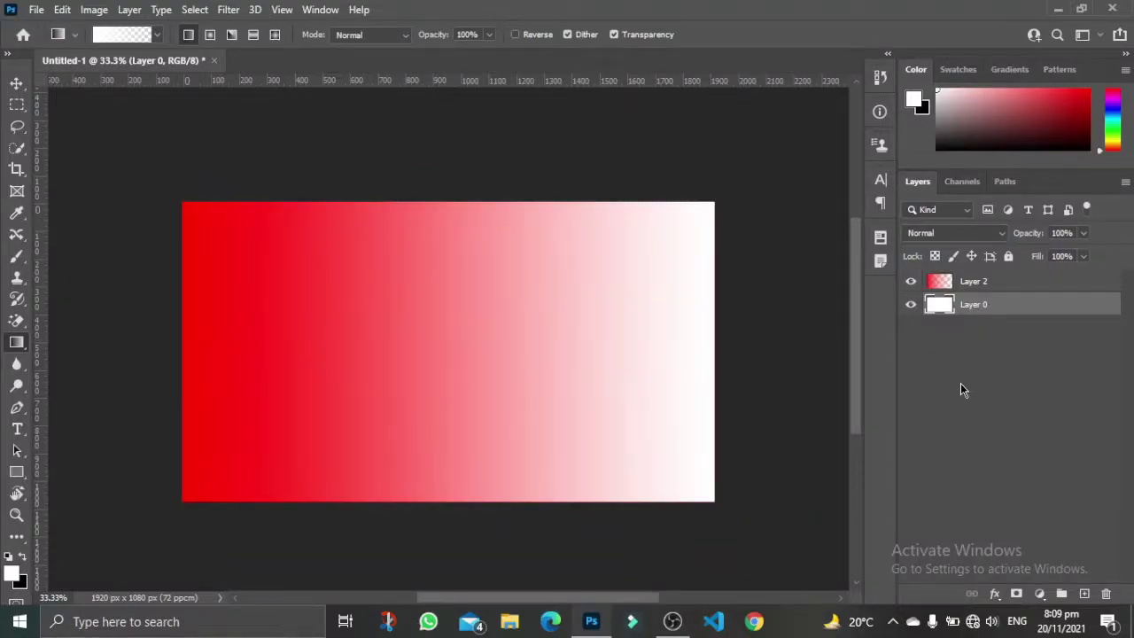
pyautogui.click(1006, 285)
pyautogui.press('Delete')
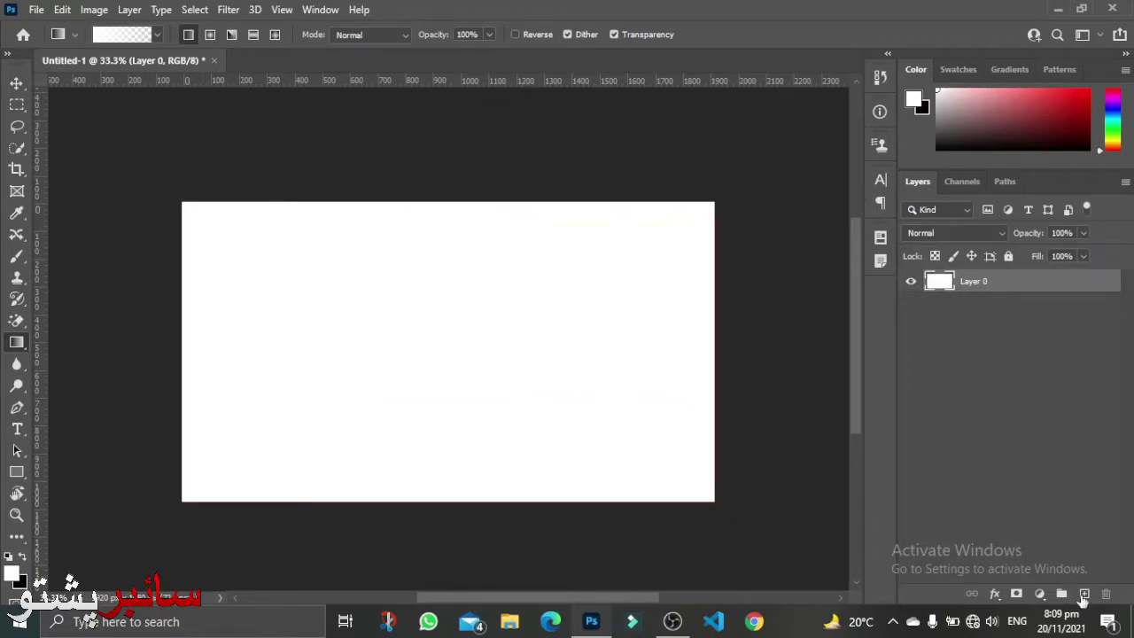
# - Add a new Layer 1 and set the foreground colour to dark red c80000
pyautogui.click(1083, 592)
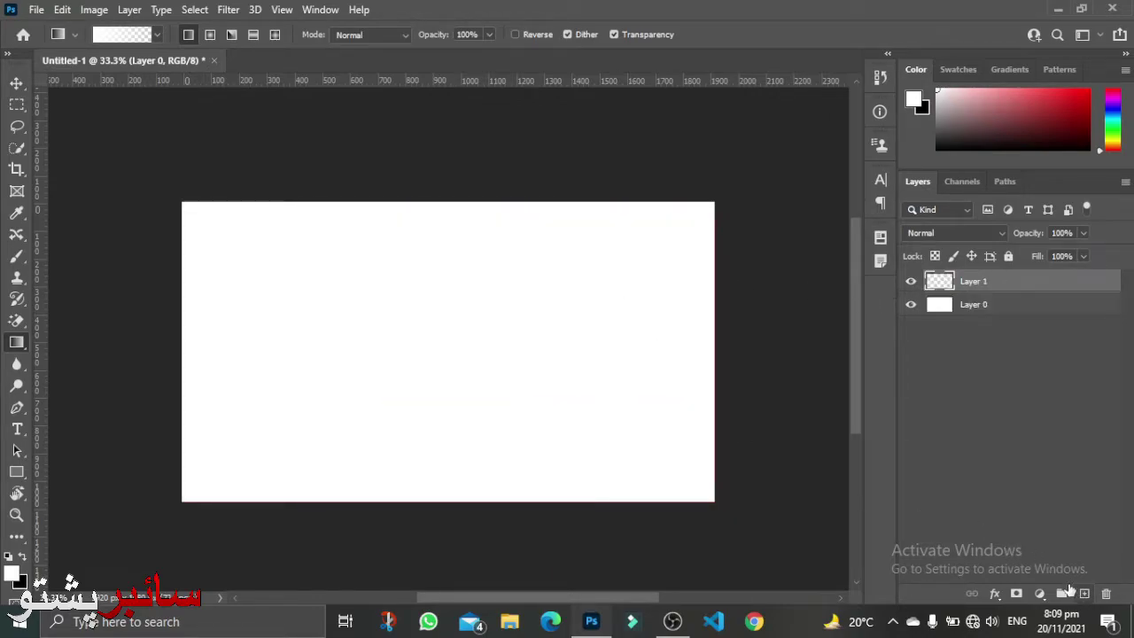
pyautogui.click(10, 576)
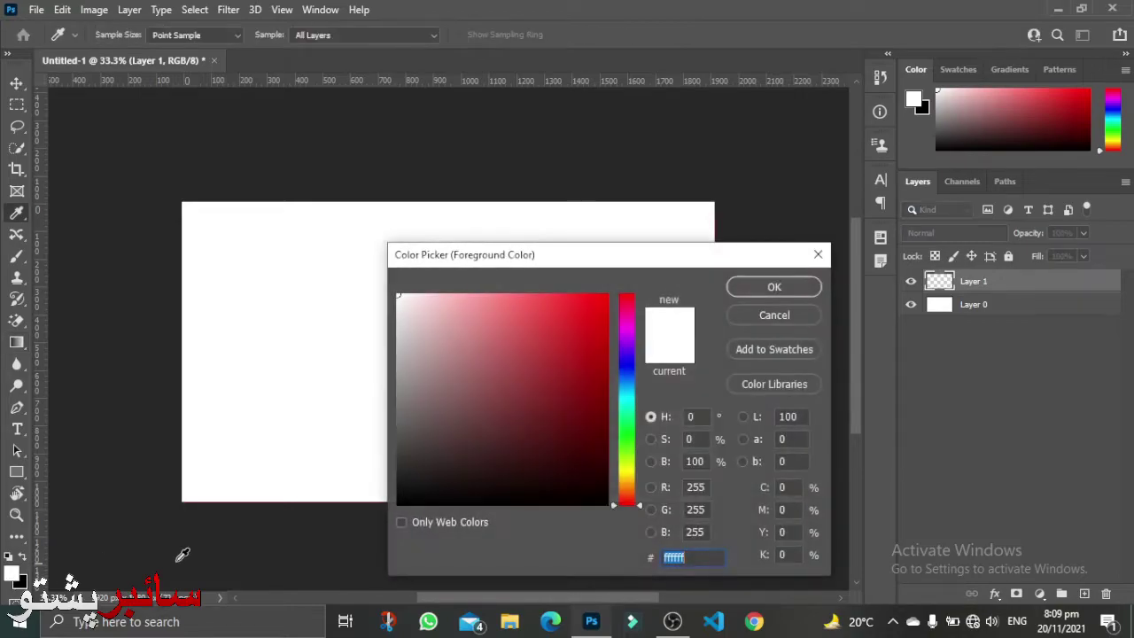
pyautogui.write('ff0000')
pyautogui.click(606, 339)
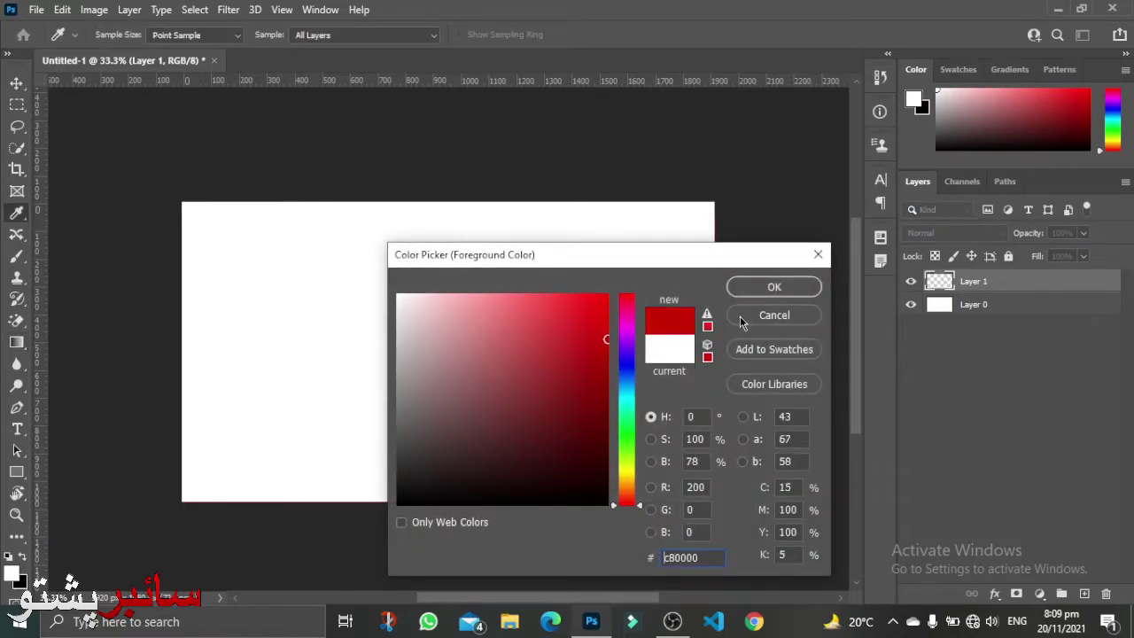
pyautogui.click(775, 286)
pyautogui.press('g')
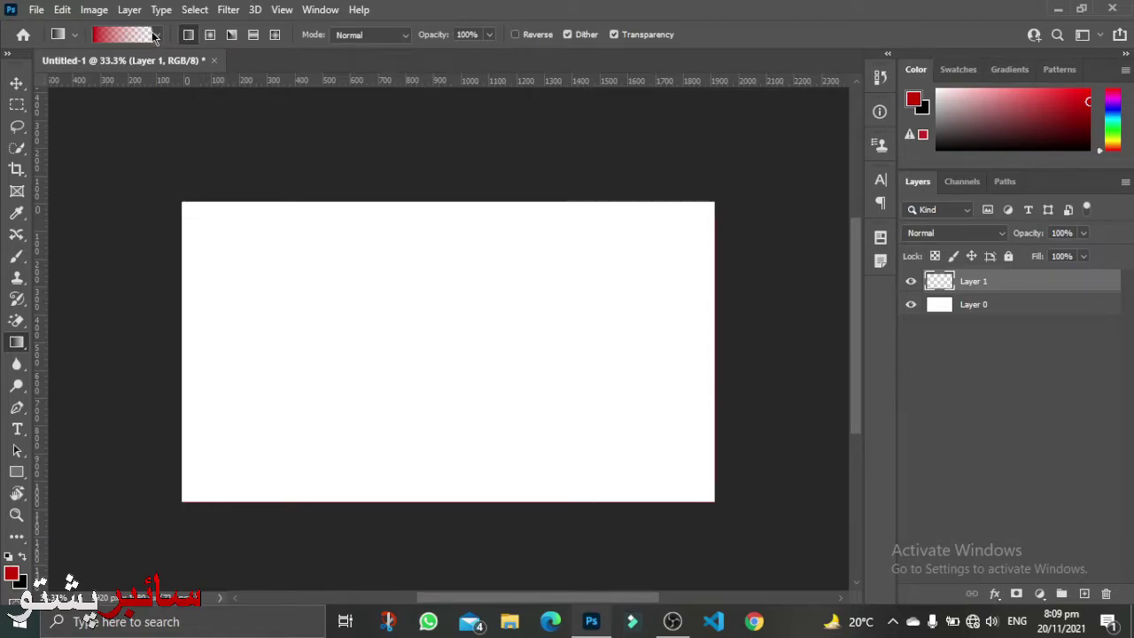
# - Pick the Basics Foreground to Background preset and open it in the Gradient Editor
pyautogui.click(156, 35)
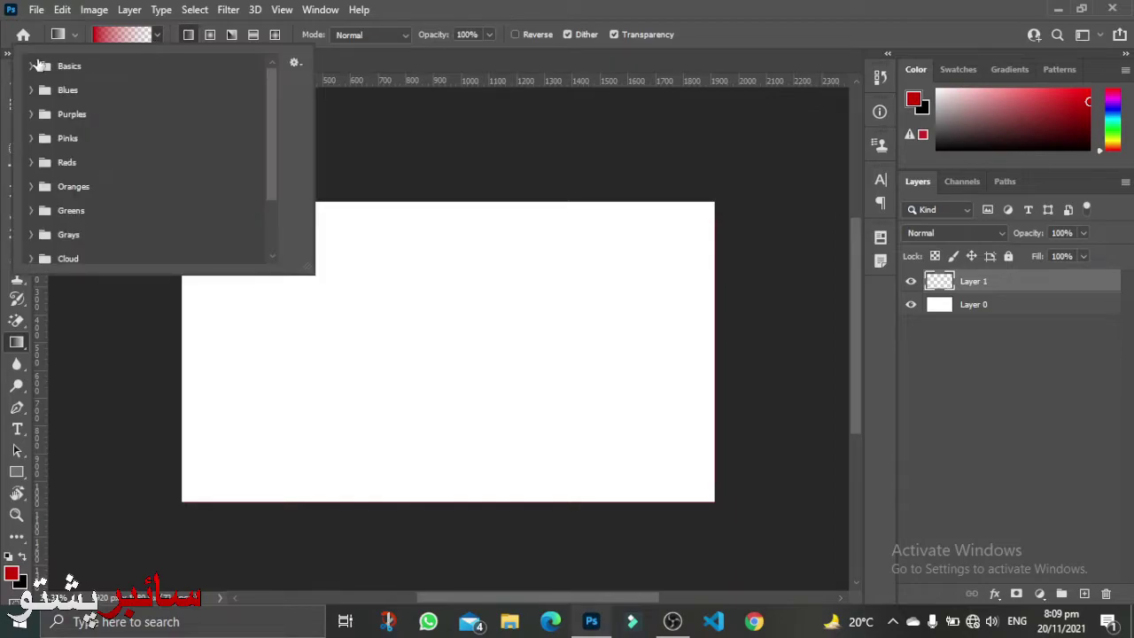
pyautogui.click(31, 66)
pyautogui.click(51, 91)
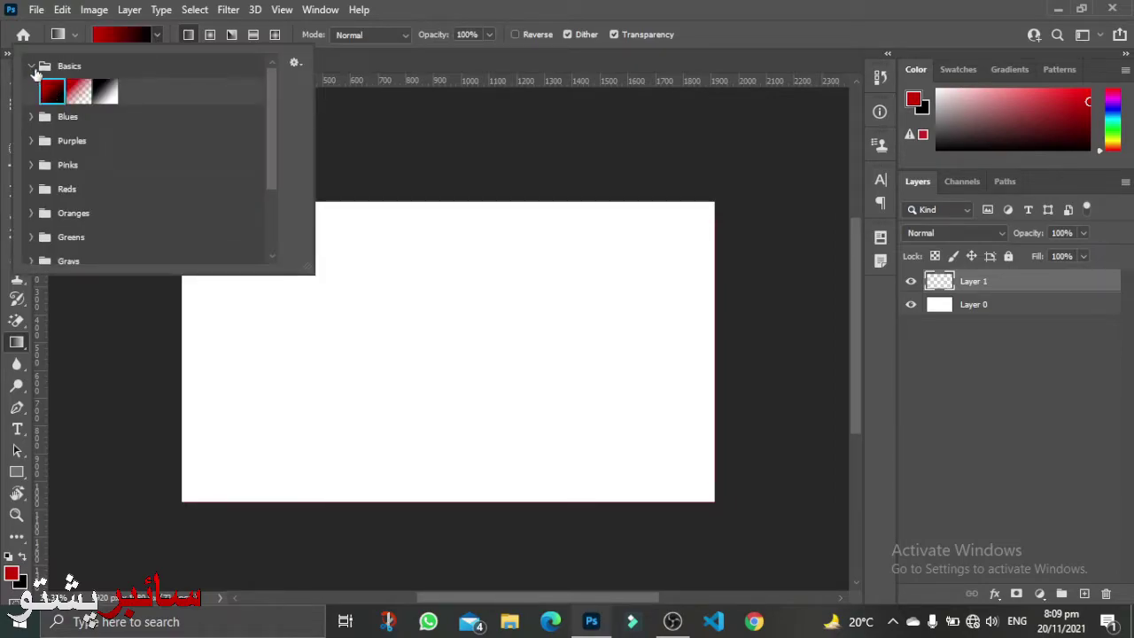
pyautogui.click(31, 67)
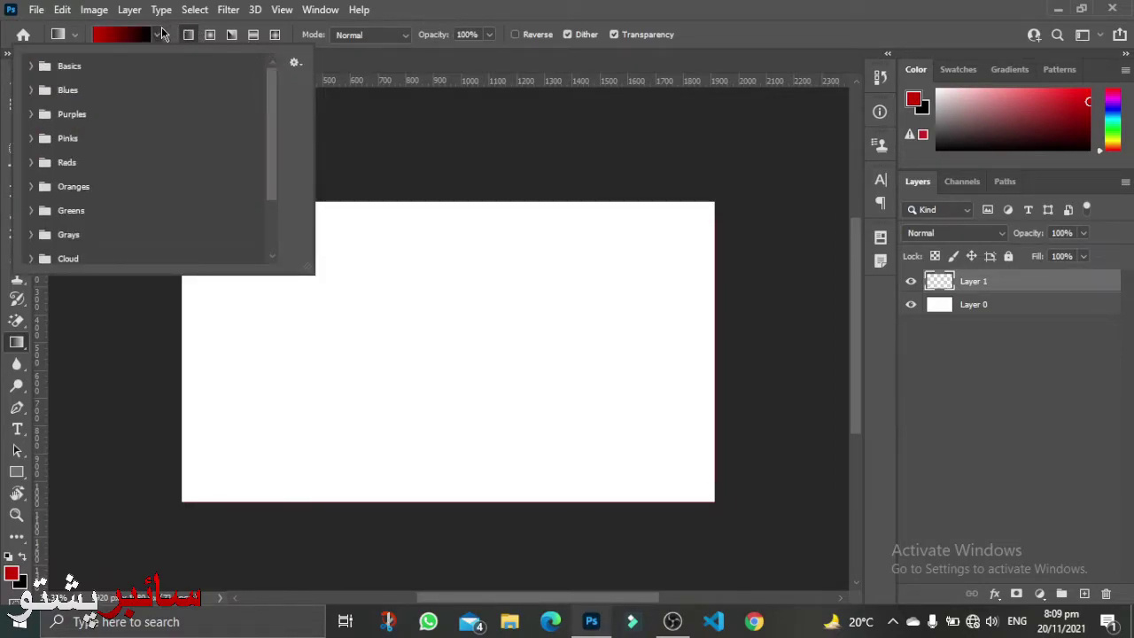
pyautogui.click(162, 34)
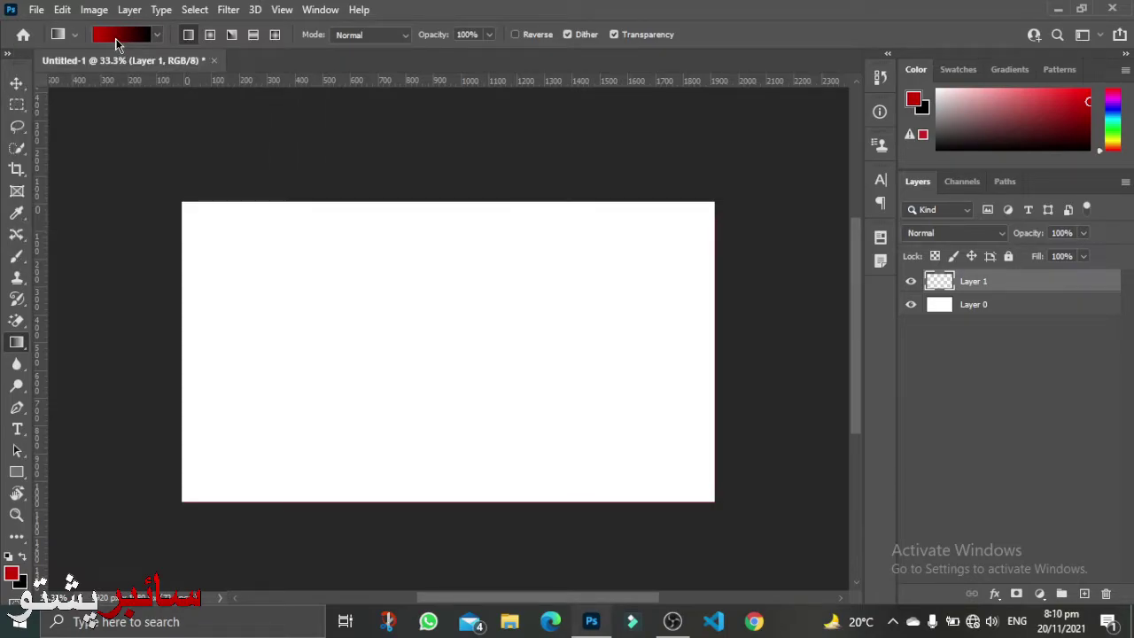
pyautogui.click(115, 43)
pyautogui.moveTo(437, 146); pyautogui.dragTo(518, 117)
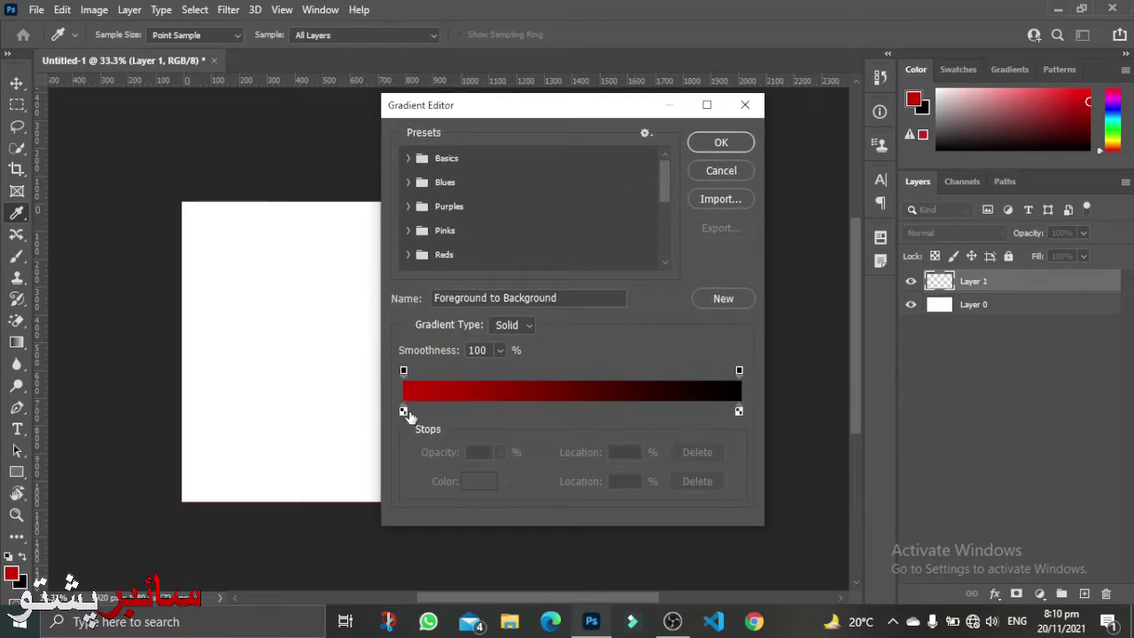
# - Delete the red and extra stops, leaving black stops only at 0% and 100%
pyautogui.moveTo(403, 412); pyautogui.dragTo(485, 408)
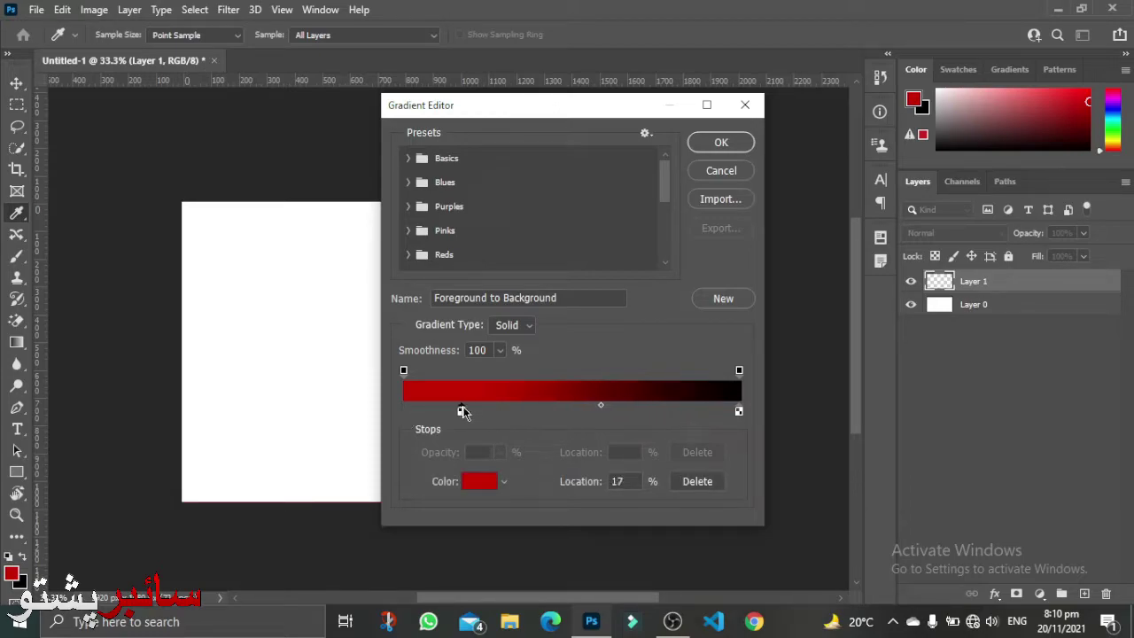
pyautogui.moveTo(486, 410); pyautogui.dragTo(394, 439)
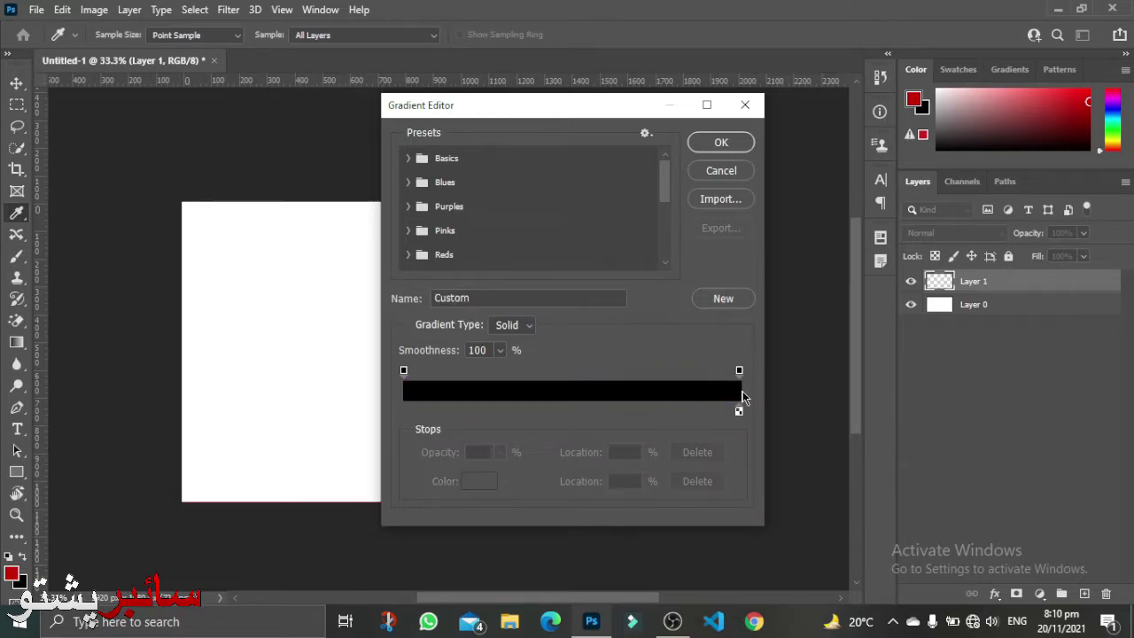
pyautogui.moveTo(741, 414); pyautogui.dragTo(742, 403)
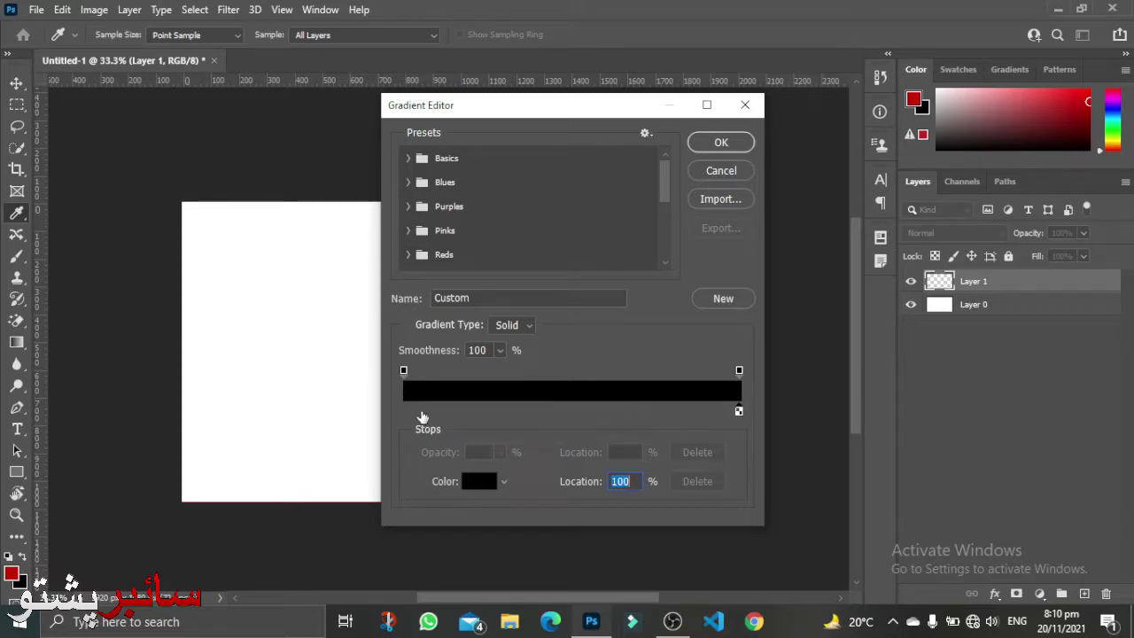
pyautogui.click(405, 409)
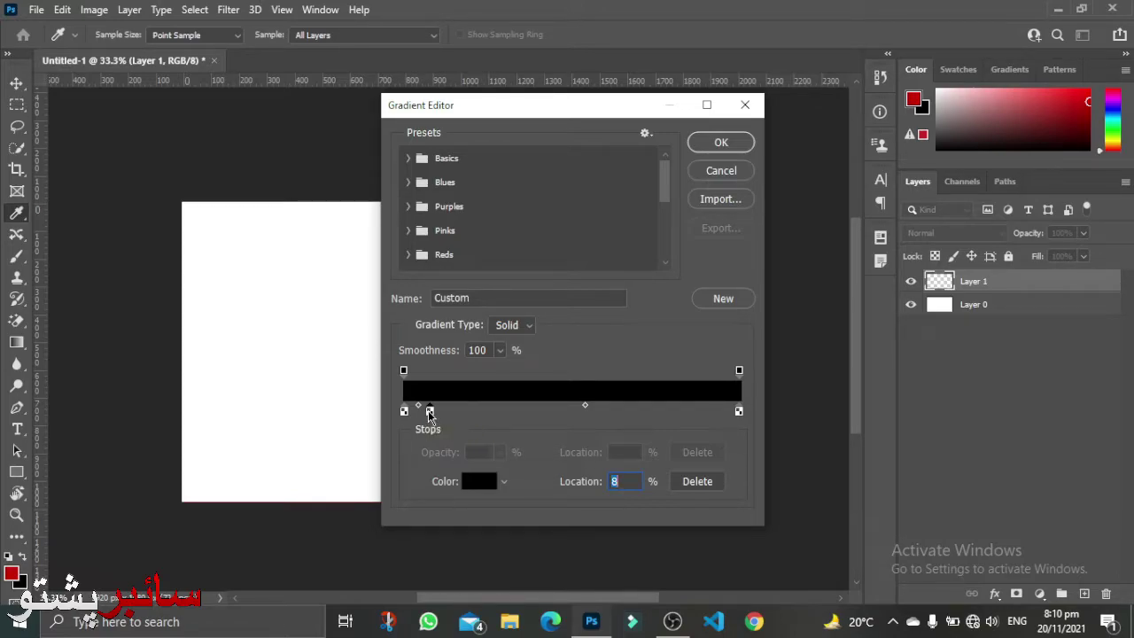
pyautogui.moveTo(430, 410); pyautogui.dragTo(429, 454)
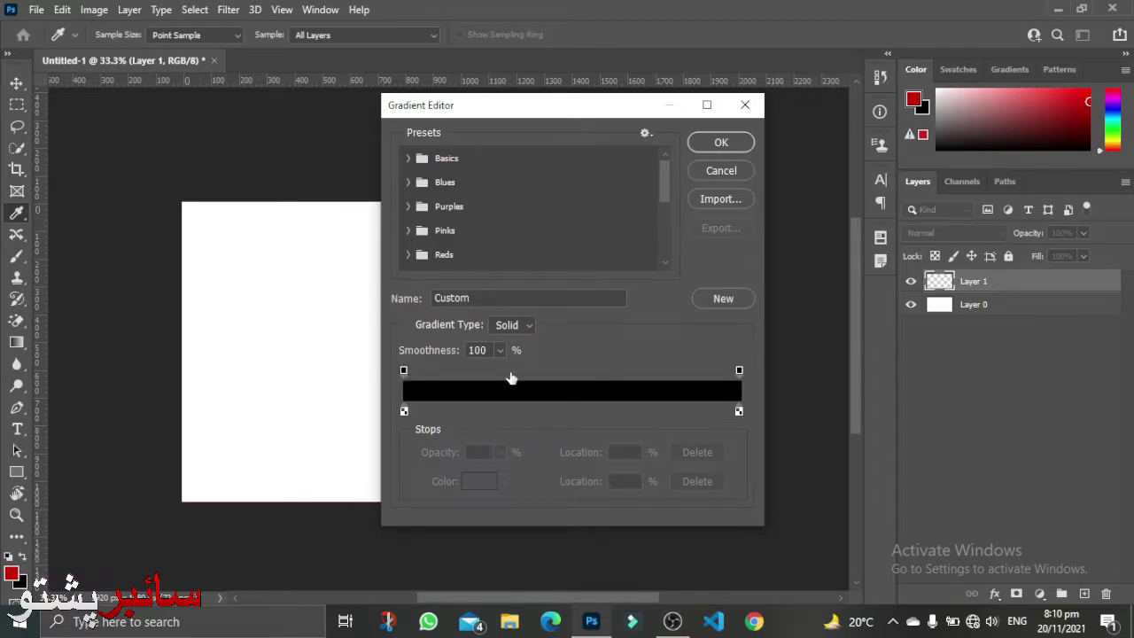
# - Set the gradient's left 0% stop to pure red ff0000
pyautogui.click(404, 411)
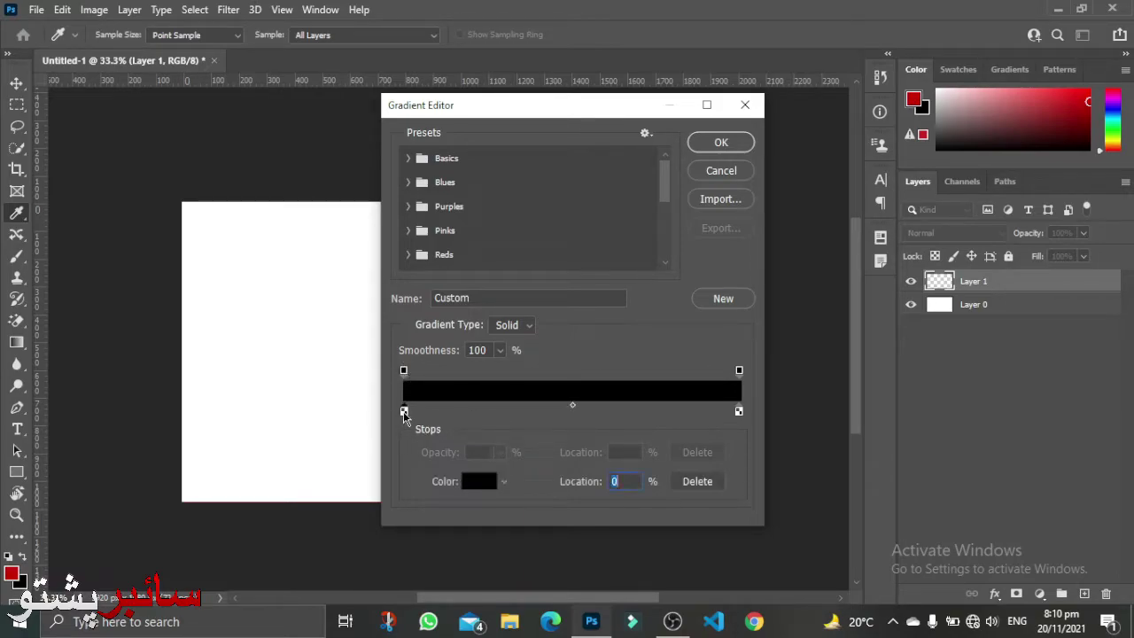
pyautogui.click(485, 481)
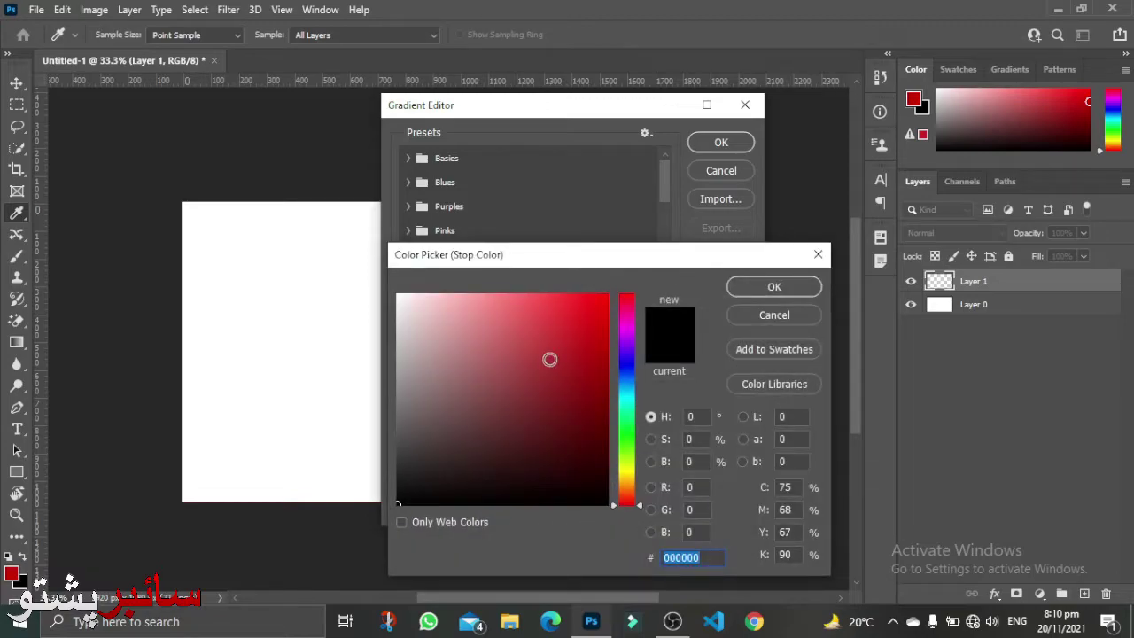
pyautogui.click(557, 372)
pyautogui.write('ff0000')
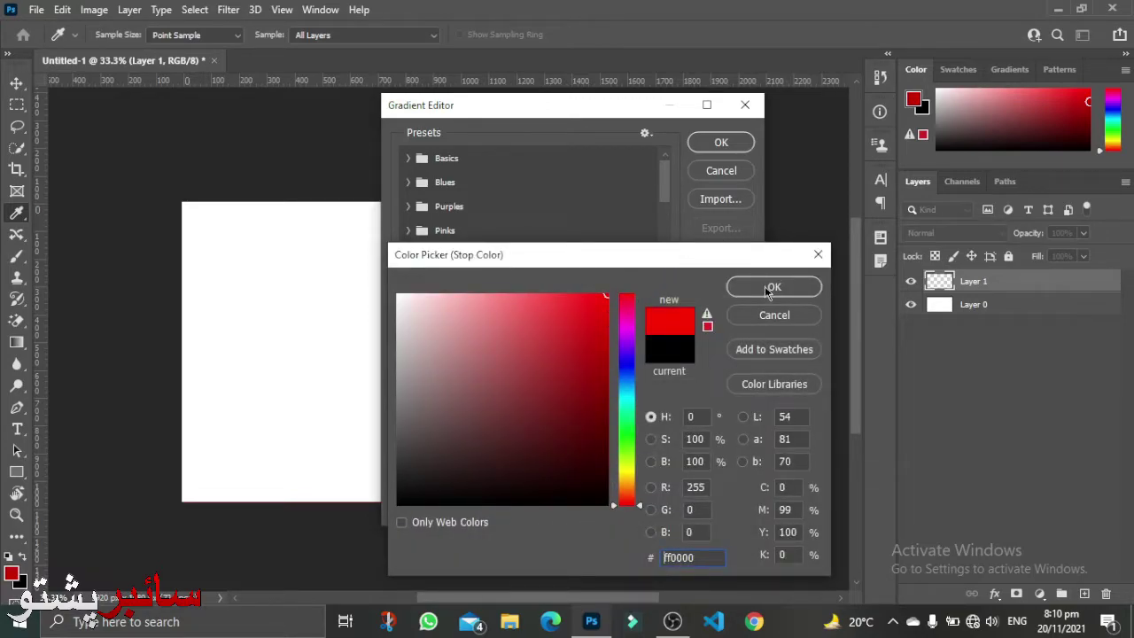
pyautogui.click(767, 288)
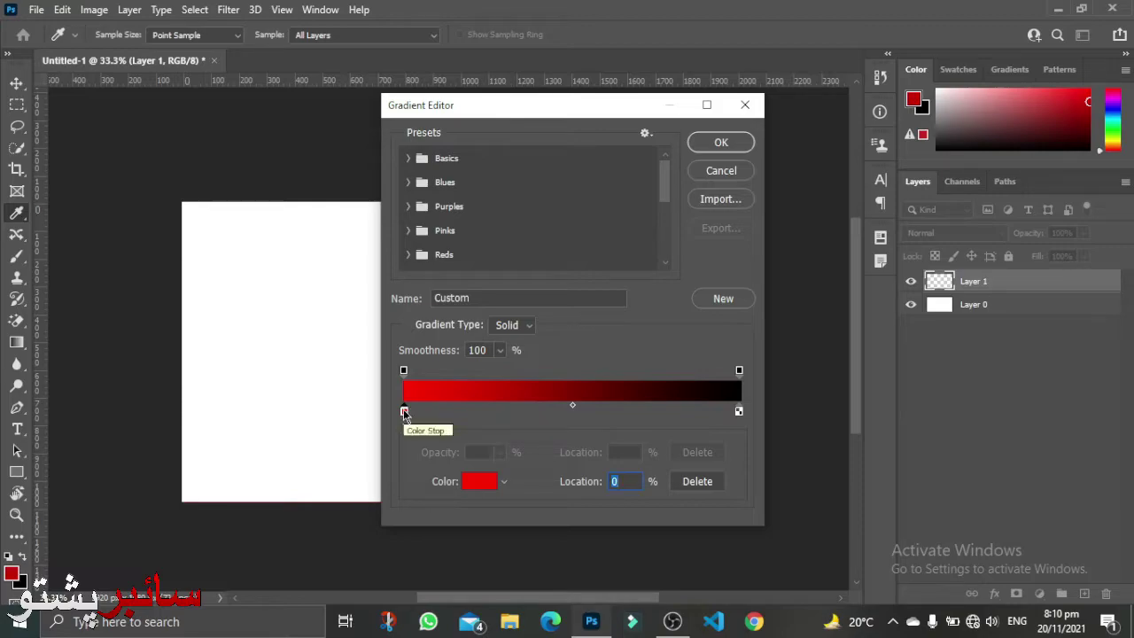
# - Add a new colour stop at 31% coloured dark red 750000
pyautogui.moveTo(405, 411); pyautogui.dragTo(509, 413)
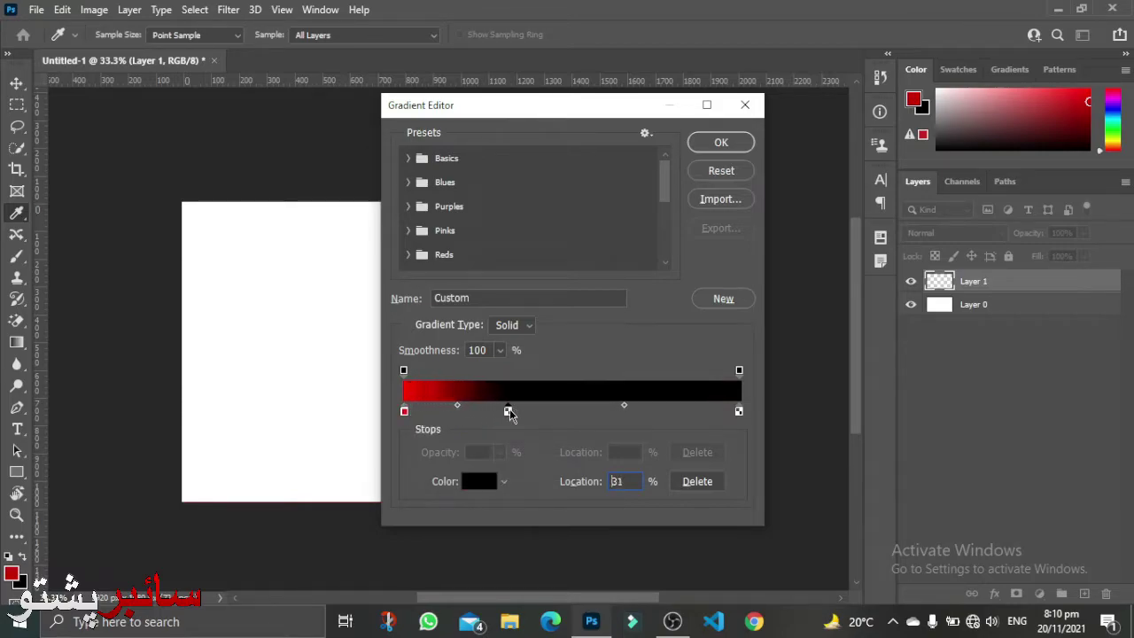
pyautogui.press('alt')
pyautogui.click(489, 481)
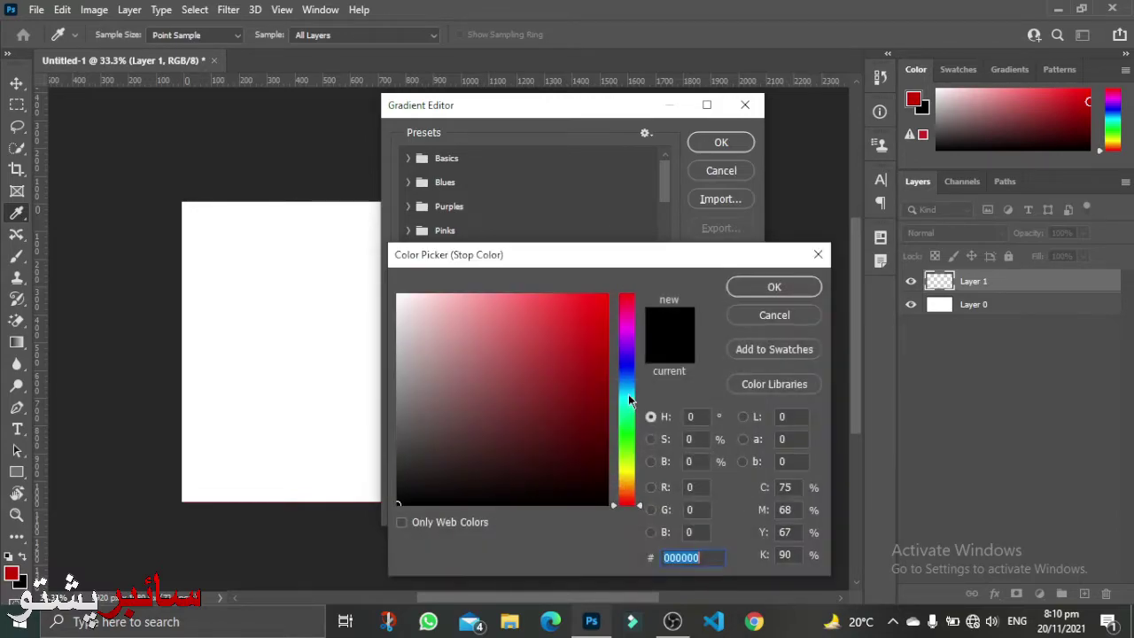
pyautogui.moveTo(605, 395)
pyautogui.mouseDown()
pyautogui.moveTo(596, 375)
pyautogui.moveTo(606, 407)
pyautogui.mouseUp()
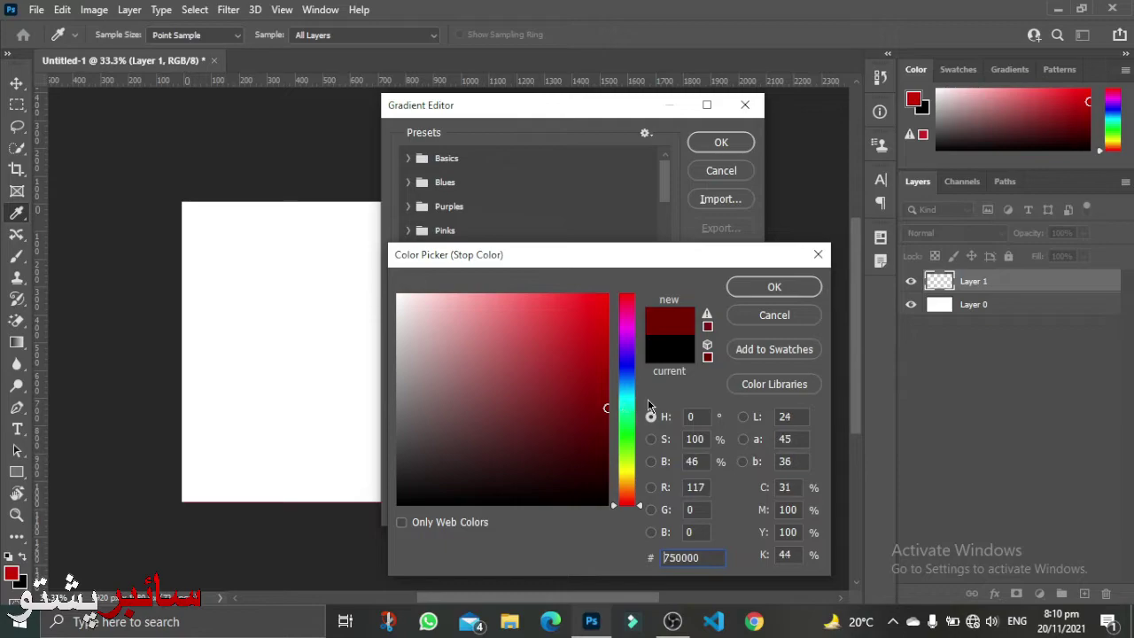
pyautogui.click(762, 287)
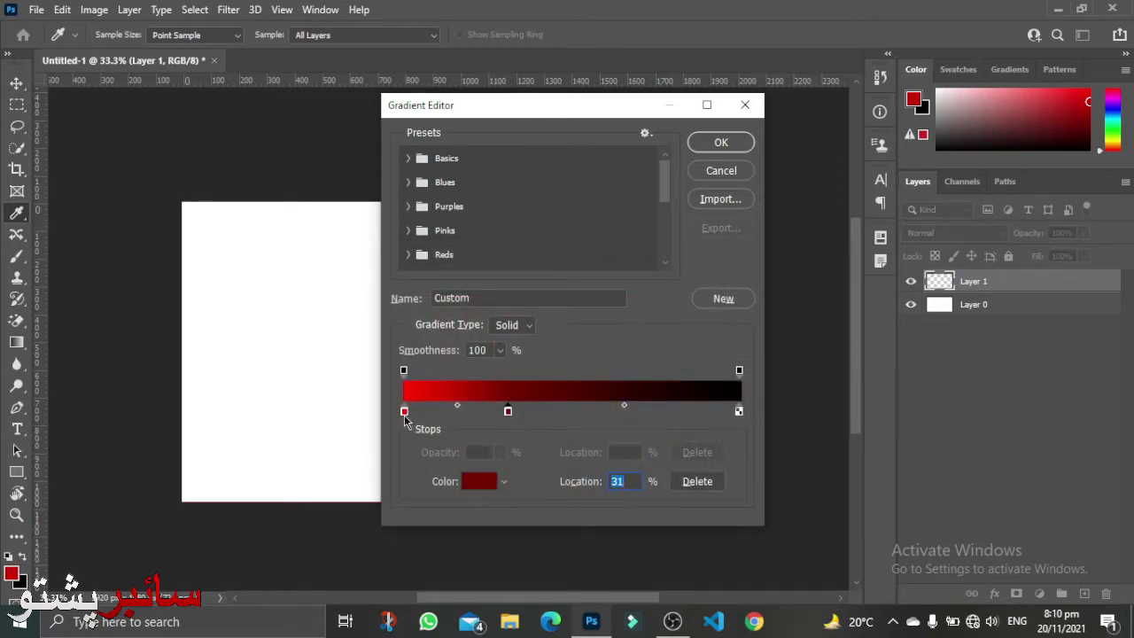
# - Add a red colour stop at 52% of the gradient
pyautogui.moveTo(407, 418)
pyautogui.mouseDown()
pyautogui.moveTo(581, 416)
pyautogui.moveTo(473, 445)
pyautogui.moveTo(521, 412)
pyautogui.moveTo(582, 414)
pyautogui.mouseUp()
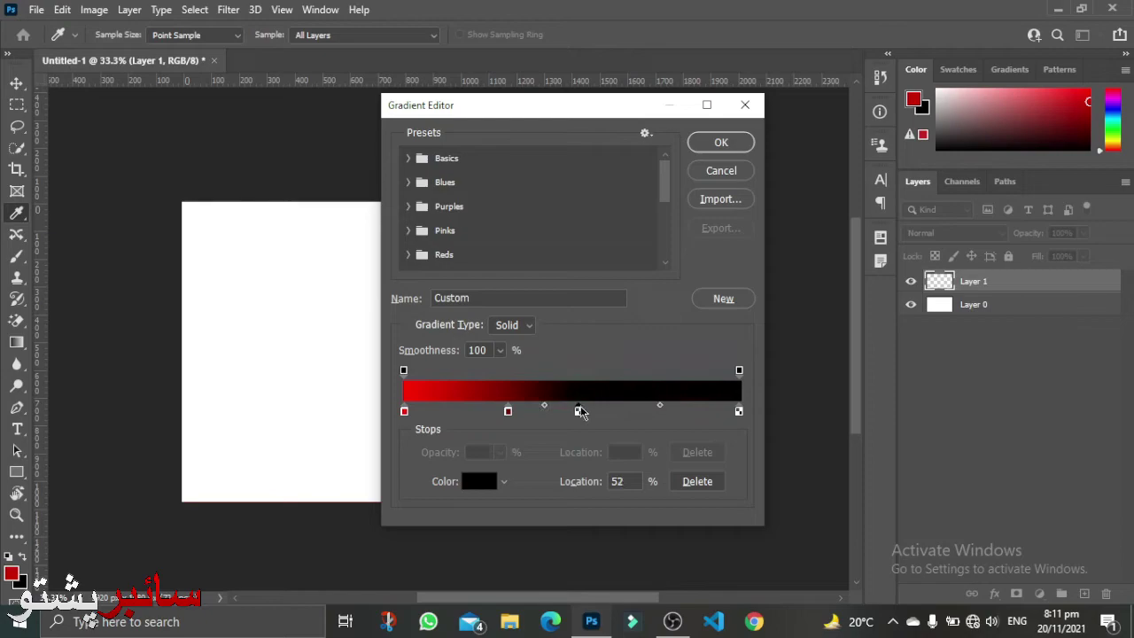
pyautogui.click(580, 411)
pyautogui.click(479, 480)
pyautogui.click(605, 297)
pyautogui.click(772, 286)
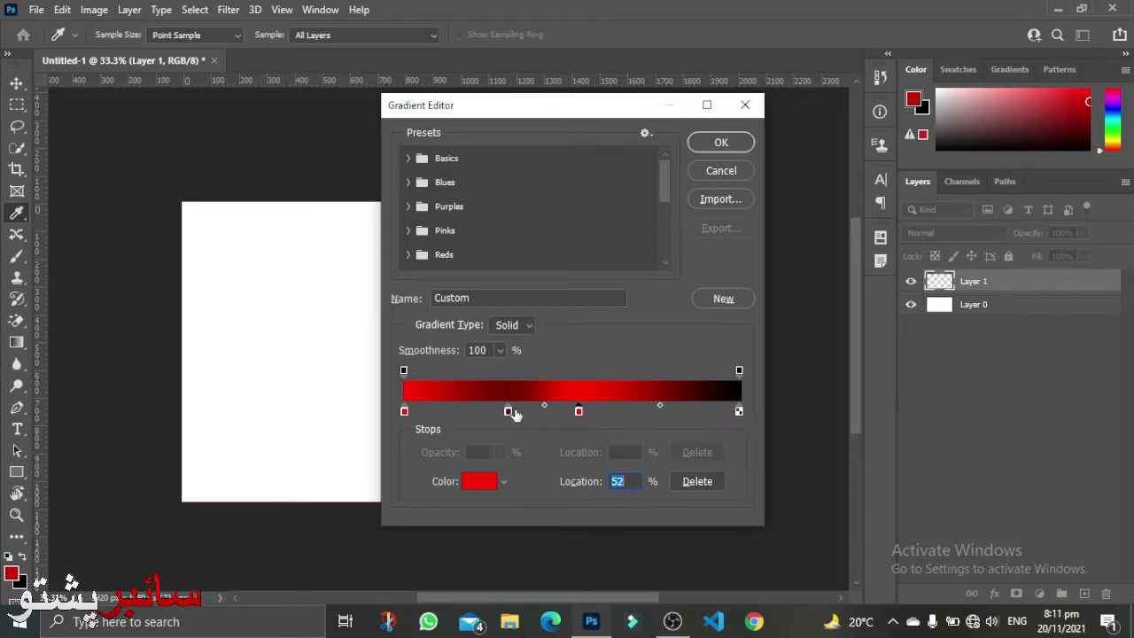
# - Move the dark red stop to 25%, add a stop near 77%, and make the 100% end red
pyautogui.moveTo(509, 412)
pyautogui.mouseDown()
pyautogui.moveTo(617, 412)
pyautogui.moveTo(489, 416)
pyautogui.mouseUp()
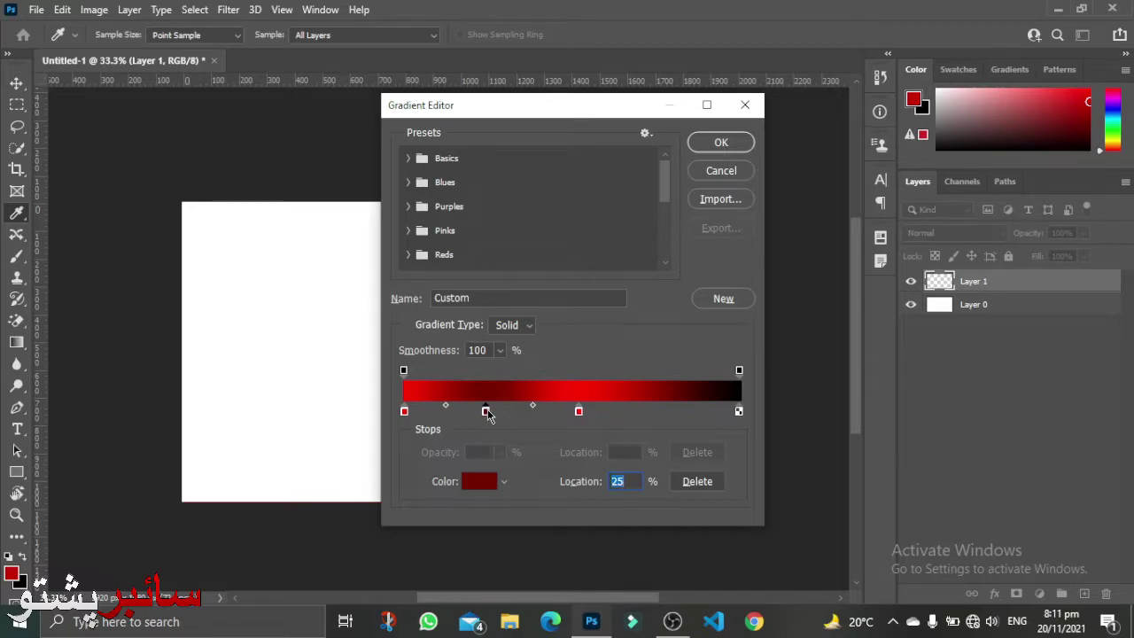
pyautogui.moveTo(632, 412)
pyautogui.mouseDown()
pyautogui.moveTo(649, 411)
pyautogui.moveTo(609, 413)
pyautogui.moveTo(665, 413)
pyautogui.mouseUp()
pyautogui.click(578, 412)
pyautogui.moveTo(730, 413); pyautogui.dragTo(723, 430)
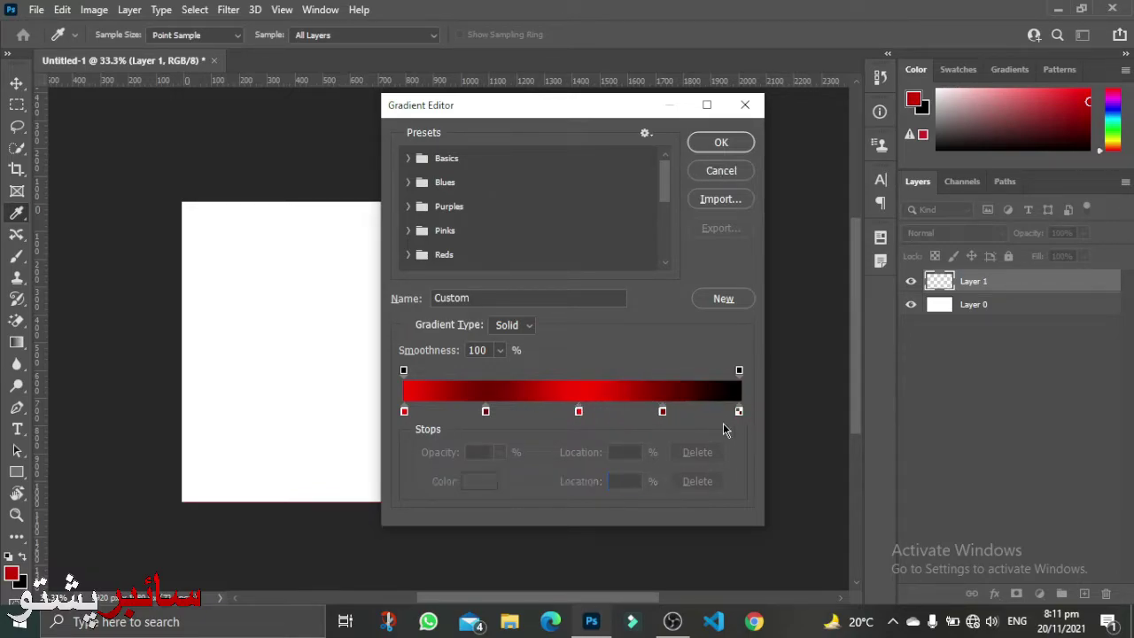
pyautogui.click(738, 411)
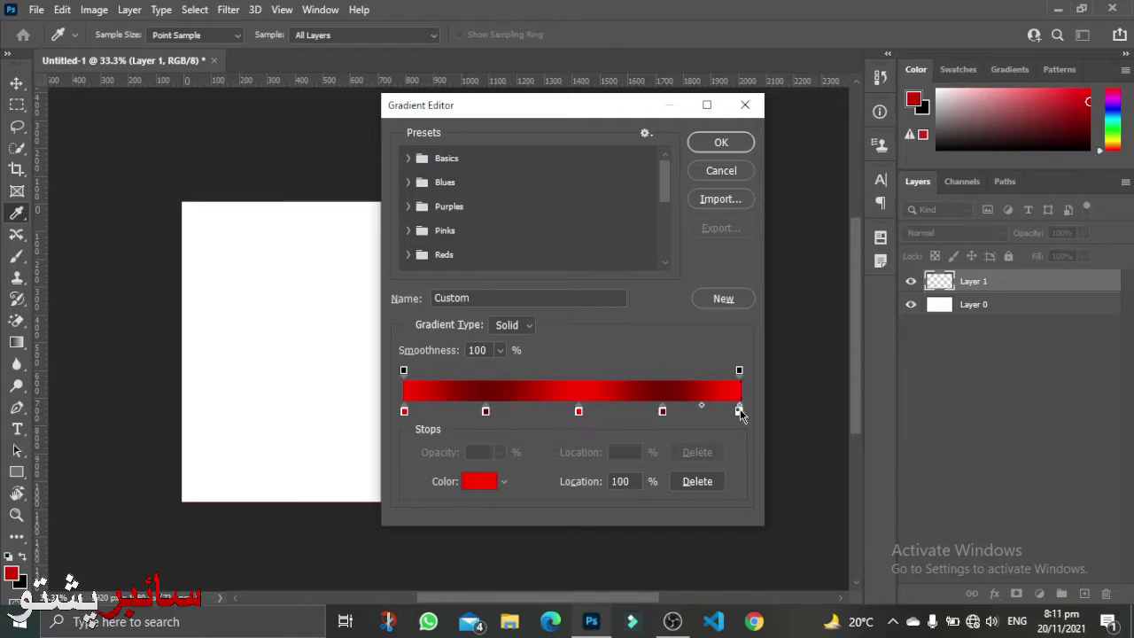
pyautogui.moveTo(738, 411); pyautogui.dragTo(731, 413)
pyautogui.click(744, 440)
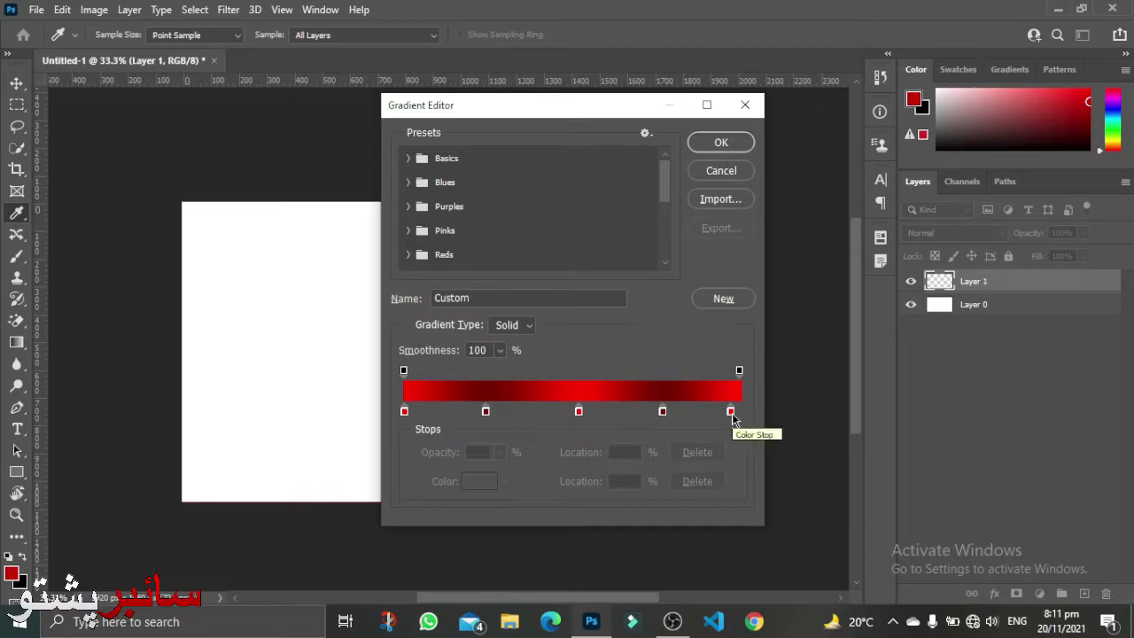
pyautogui.moveTo(731, 413); pyautogui.dragTo(741, 414)
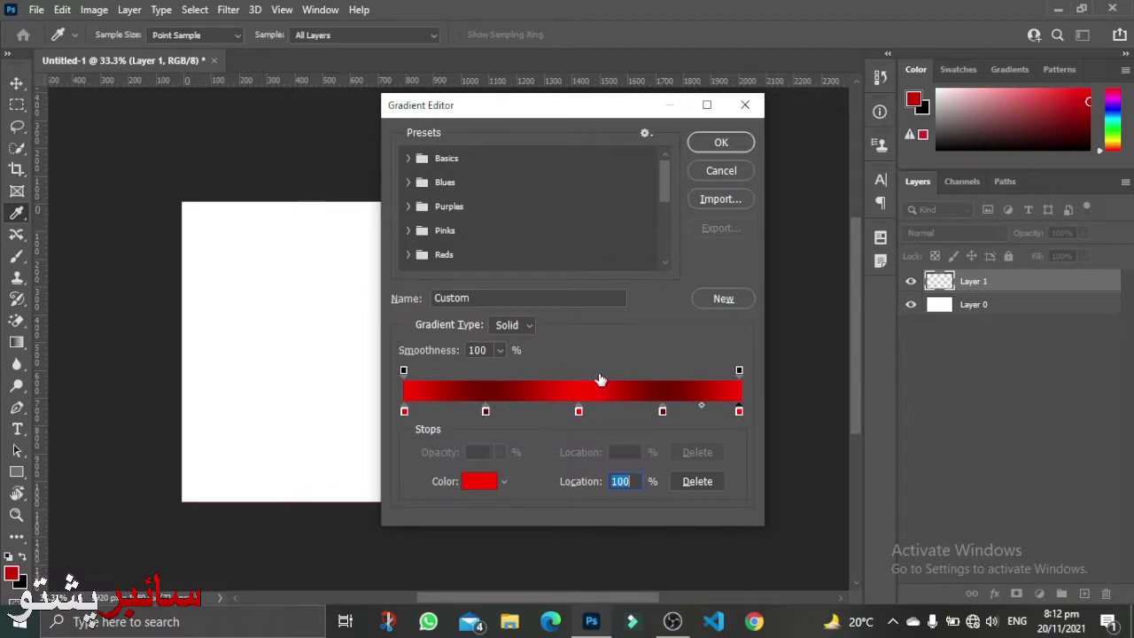
# - Try a 20% opacity stop at 15% on the left end, then remove it
pyautogui.click(478, 298)
pyautogui.scroll(-3, 547, 222)
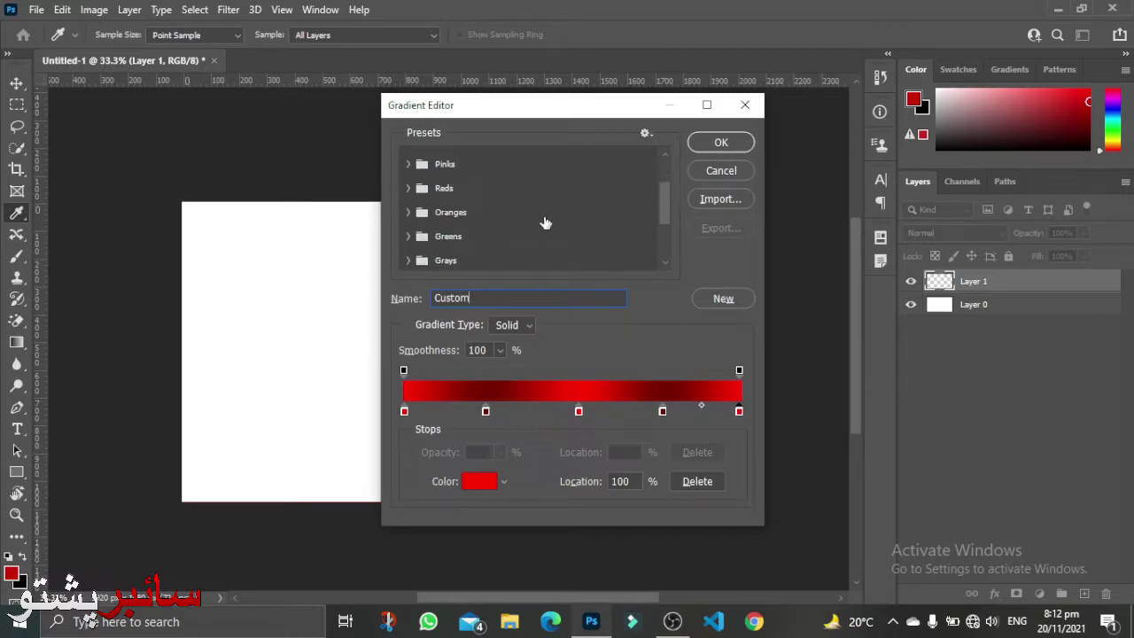
pyautogui.scroll(-3, 545, 212)
pyautogui.scroll(3, 538, 218)
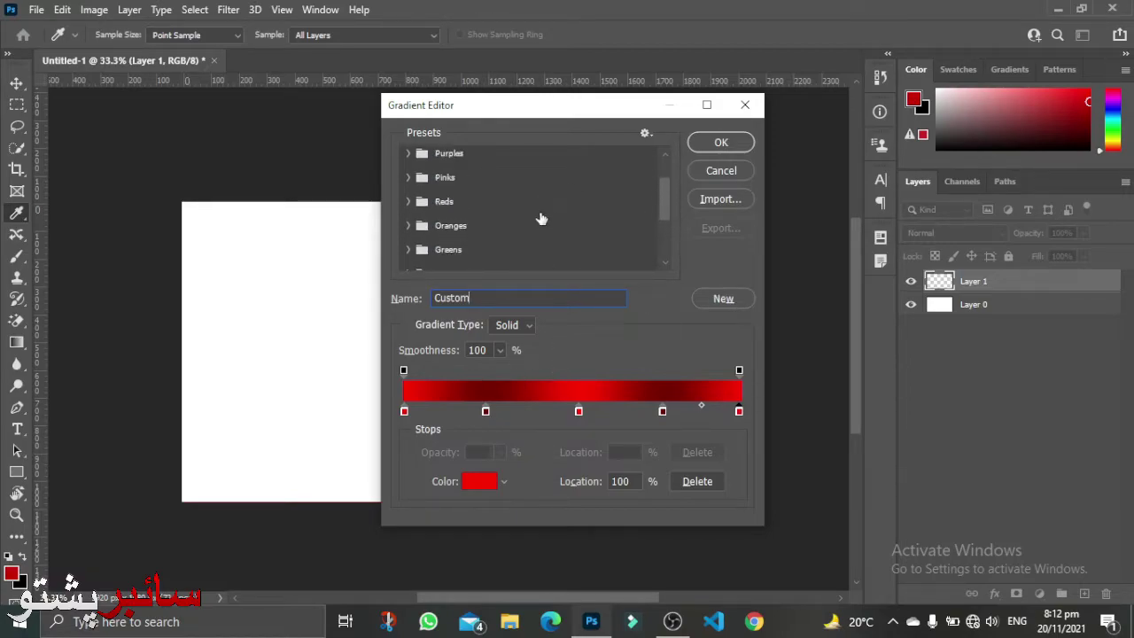
pyautogui.scroll(3, 538, 218)
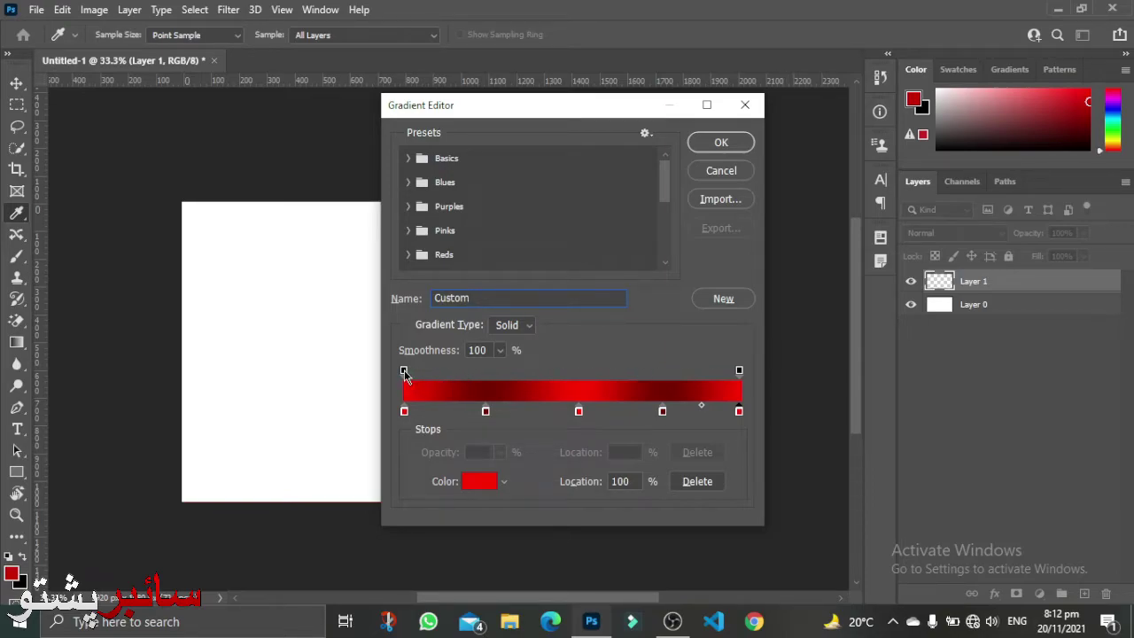
pyautogui.moveTo(404, 370)
pyautogui.mouseDown()
pyautogui.moveTo(538, 373)
pyautogui.moveTo(409, 379)
pyautogui.moveTo(392, 395)
pyautogui.mouseUp()
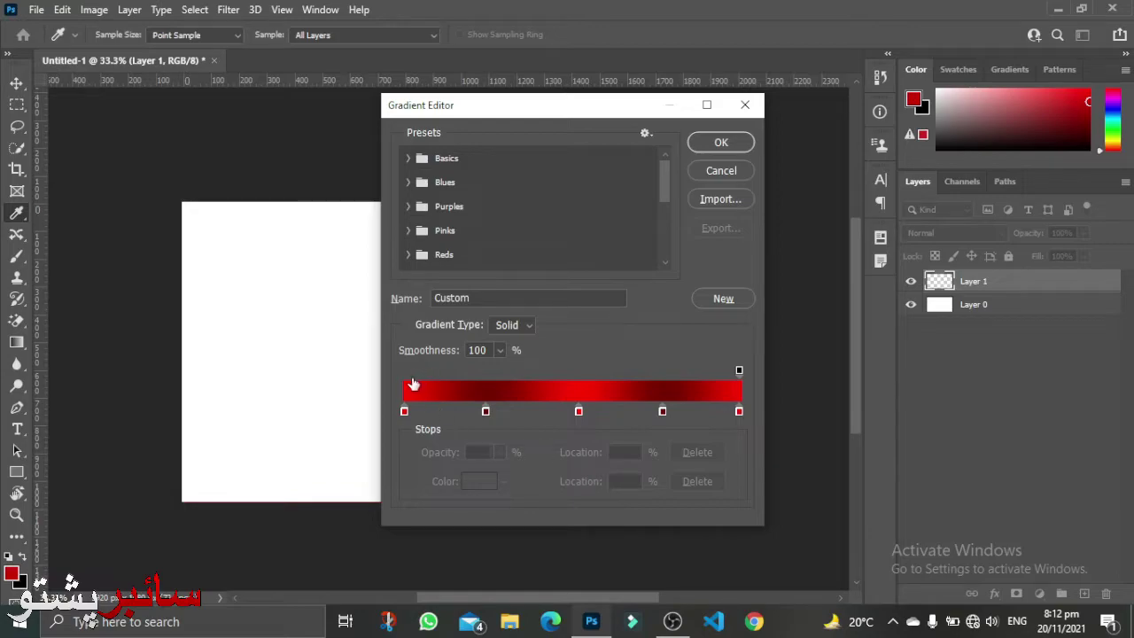
pyautogui.click(410, 373)
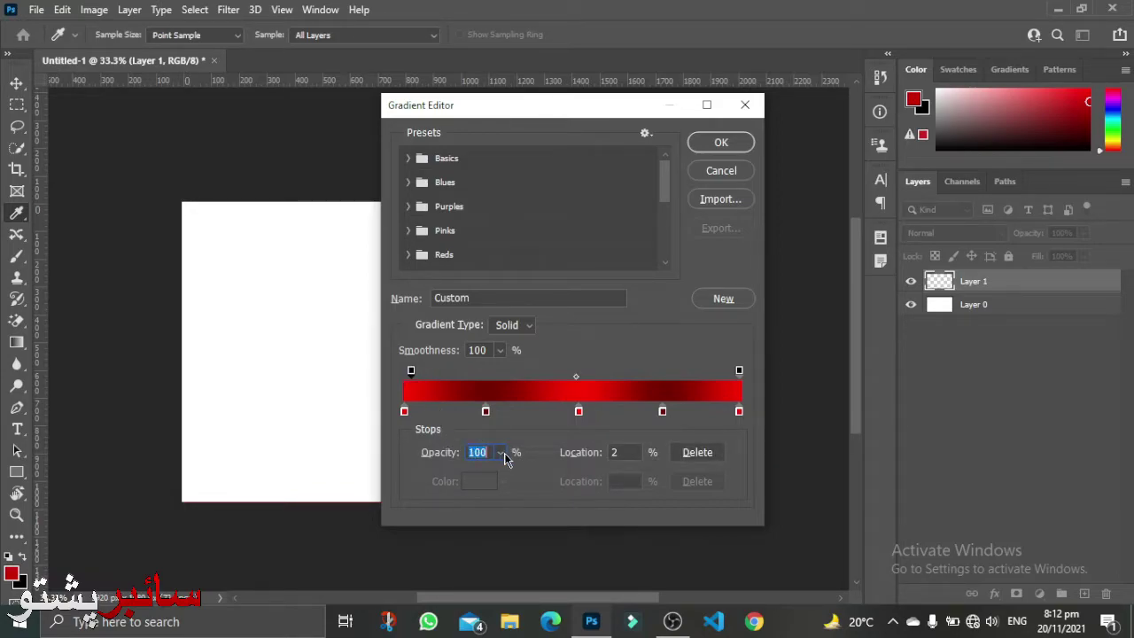
pyautogui.click(500, 453)
pyautogui.click(438, 472)
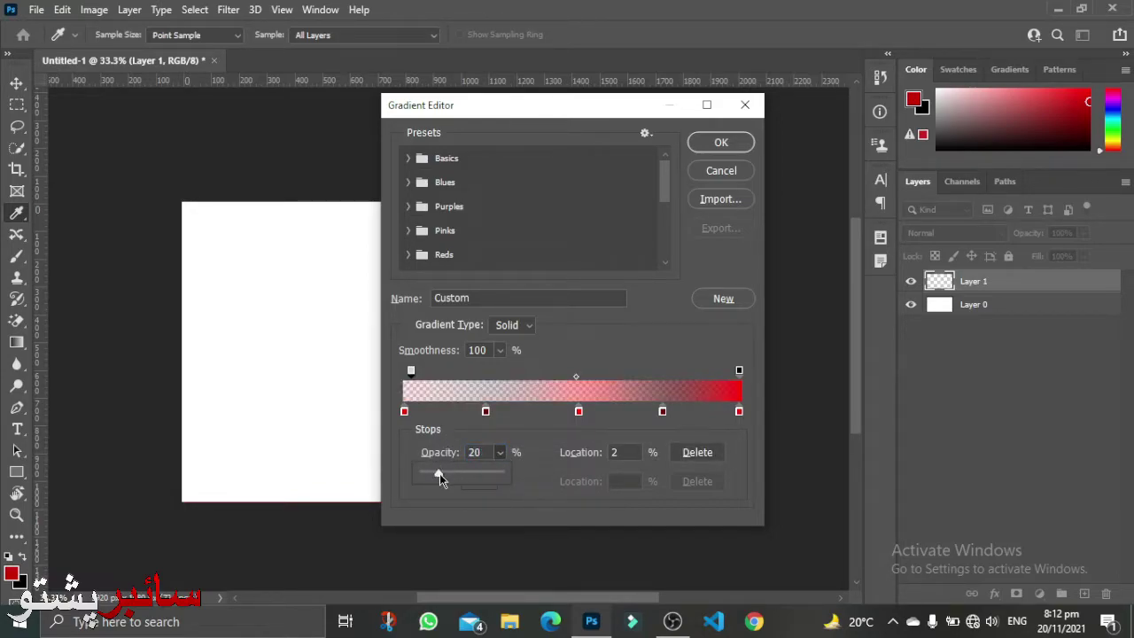
pyautogui.moveTo(410, 370); pyautogui.dragTo(453, 373)
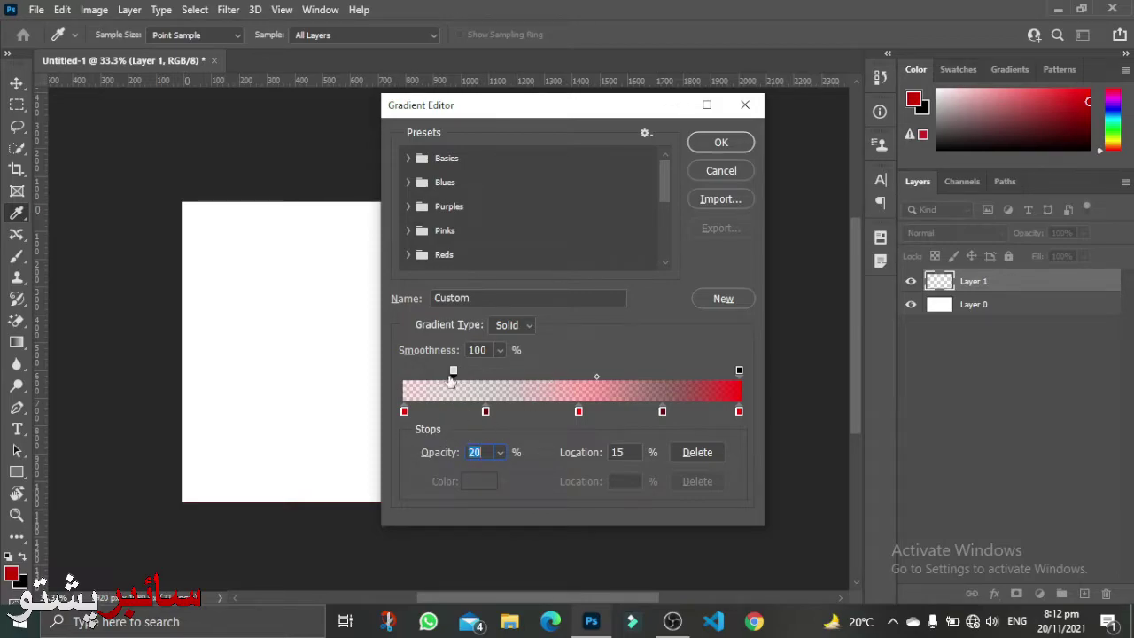
pyautogui.moveTo(454, 371); pyautogui.dragTo(453, 346)
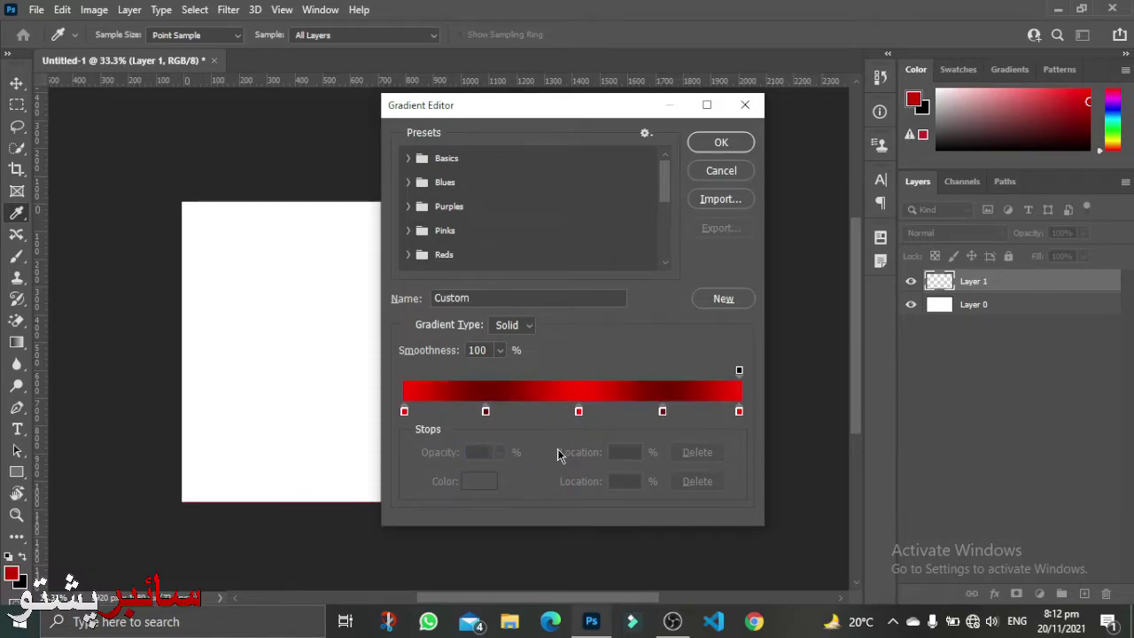
# - Apply the banded red gradient and draw it left to right across Layer 1
pyautogui.click(728, 141)
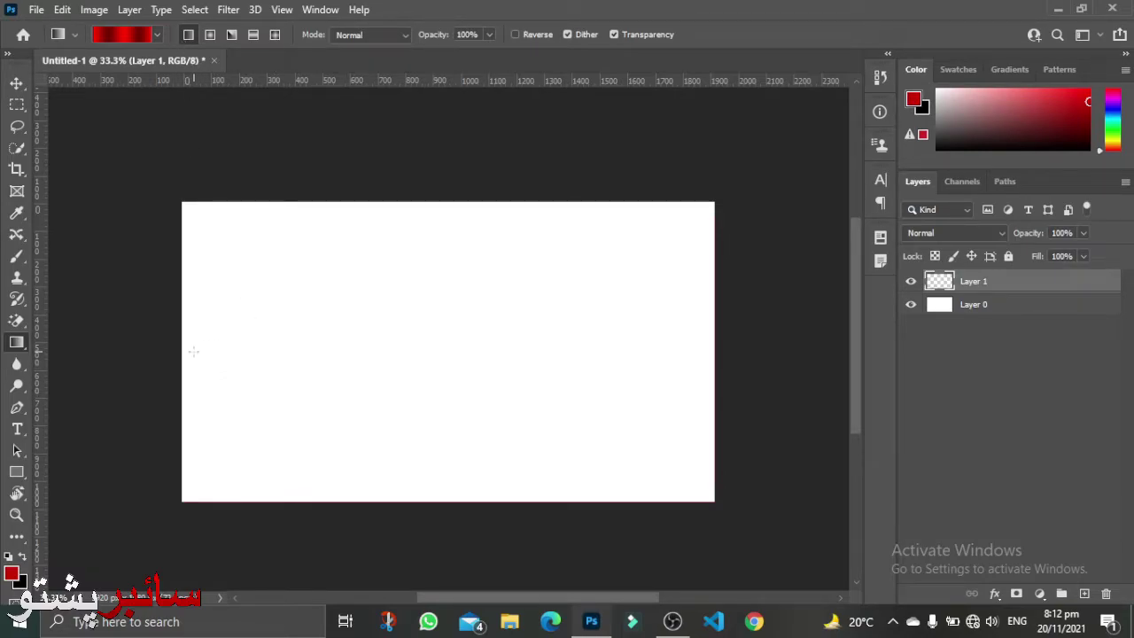
pyautogui.moveTo(182, 348); pyautogui.dragTo(704, 347)
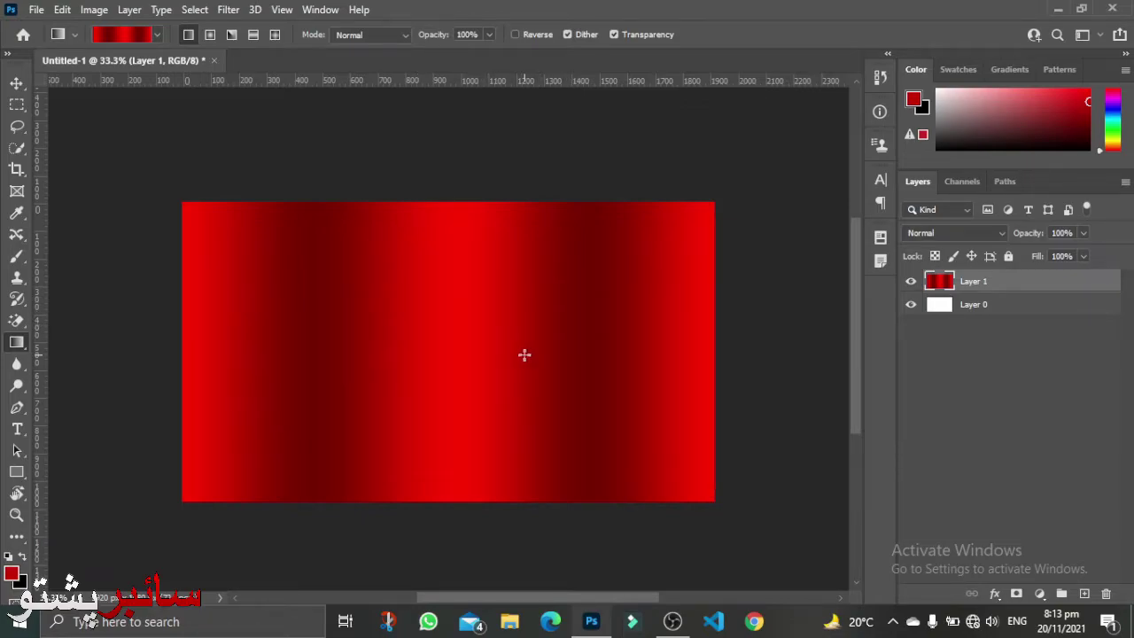
# - Reopen the Gradient Editor and change the middle stop to a pinkish red
pyautogui.click(128, 36)
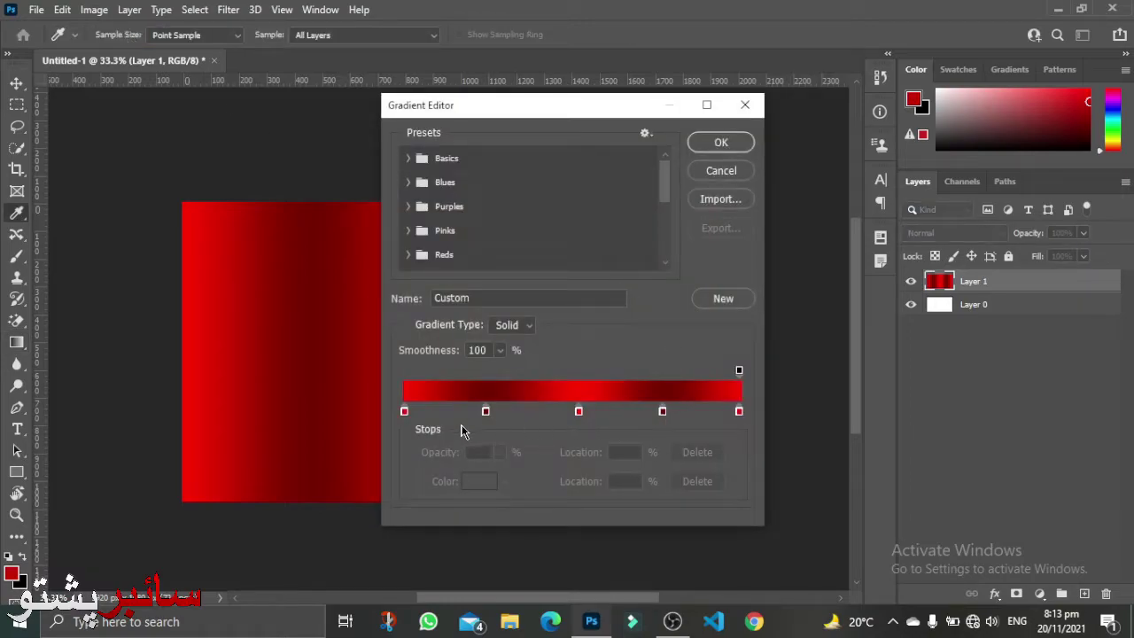
pyautogui.click(577, 412)
pyautogui.click(471, 482)
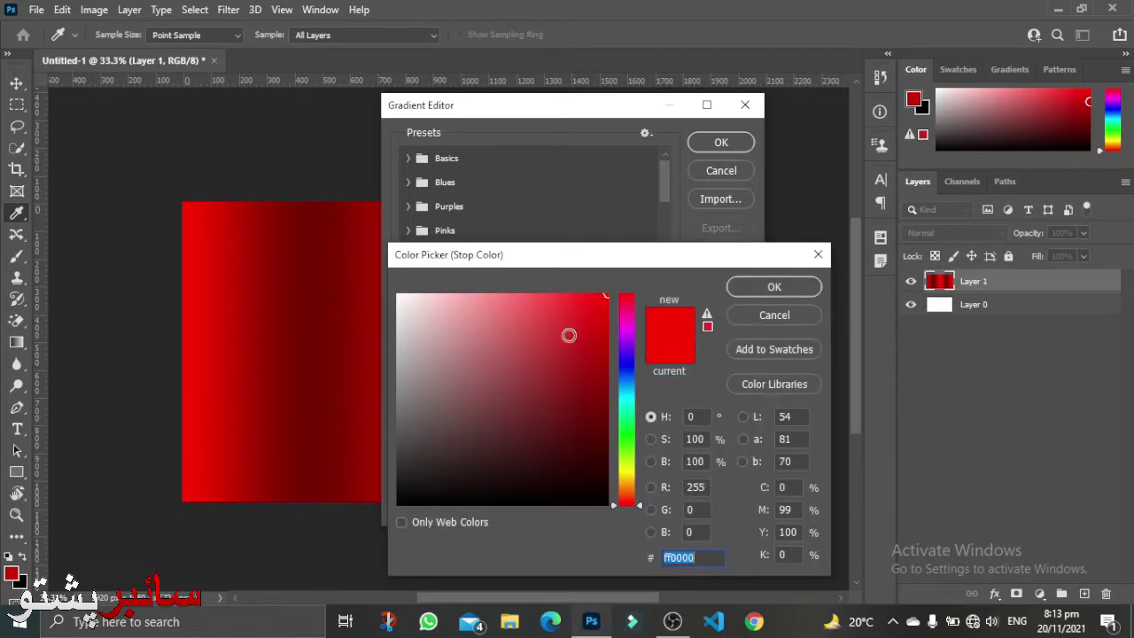
pyautogui.click(624, 307)
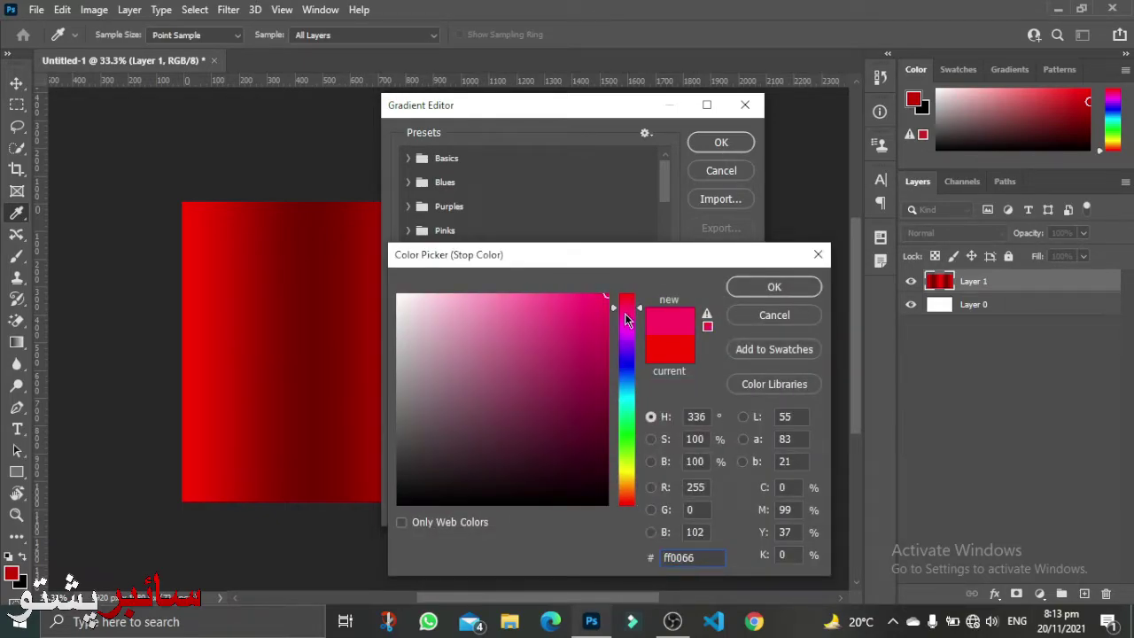
pyautogui.click(624, 301)
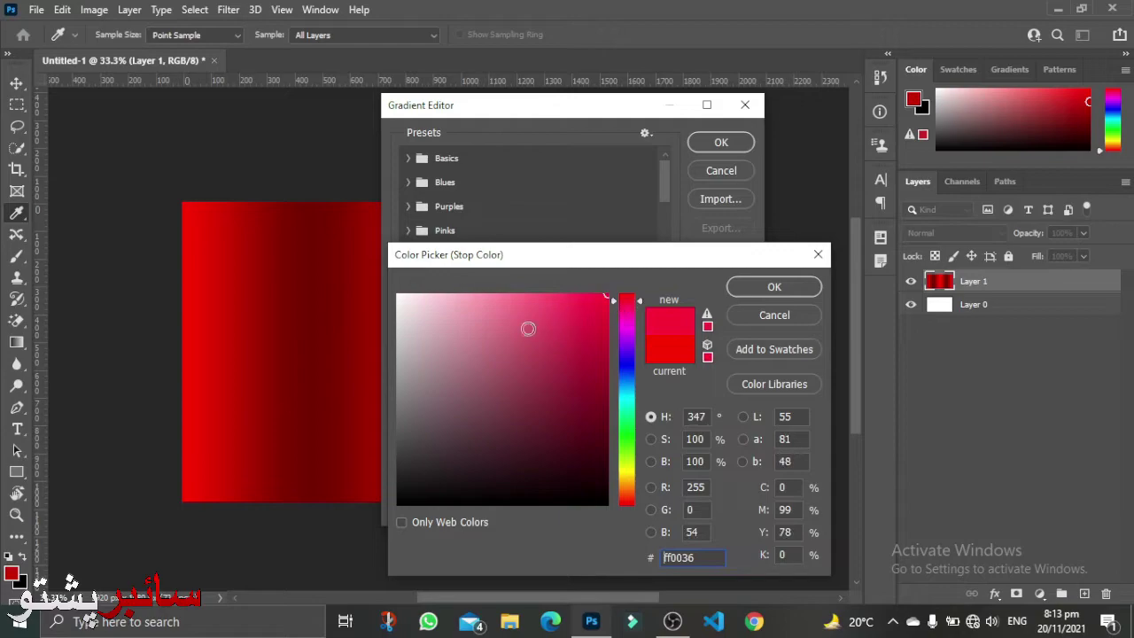
pyautogui.click(771, 287)
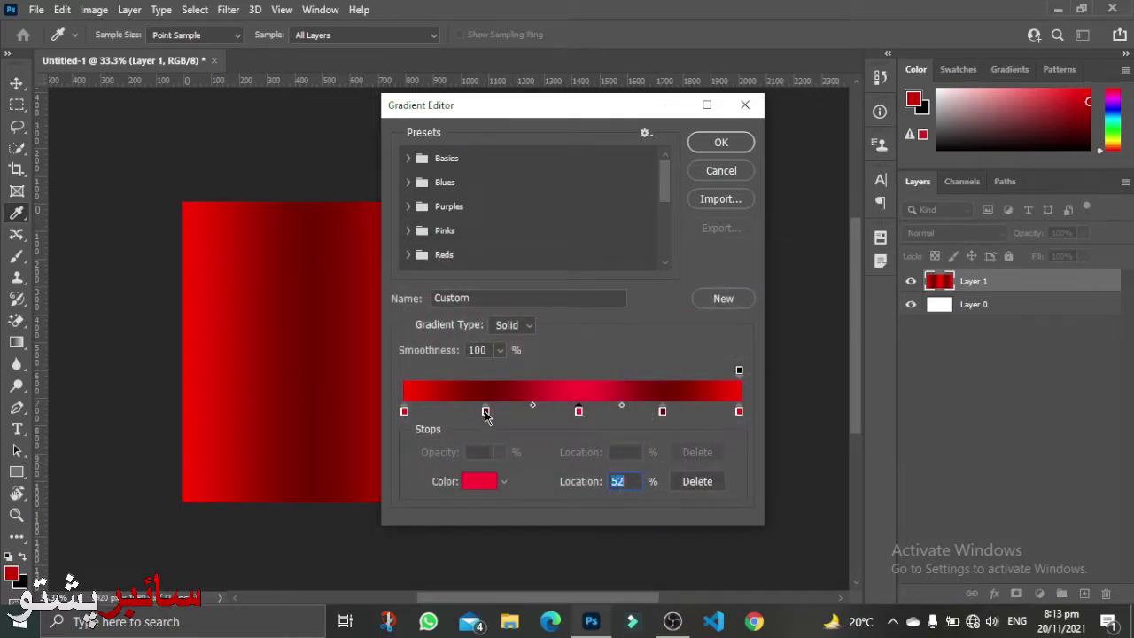
# - Give the 25% colour stop a new dark red
pyautogui.click(485, 412)
pyautogui.click(476, 486)
pyautogui.click(606, 351)
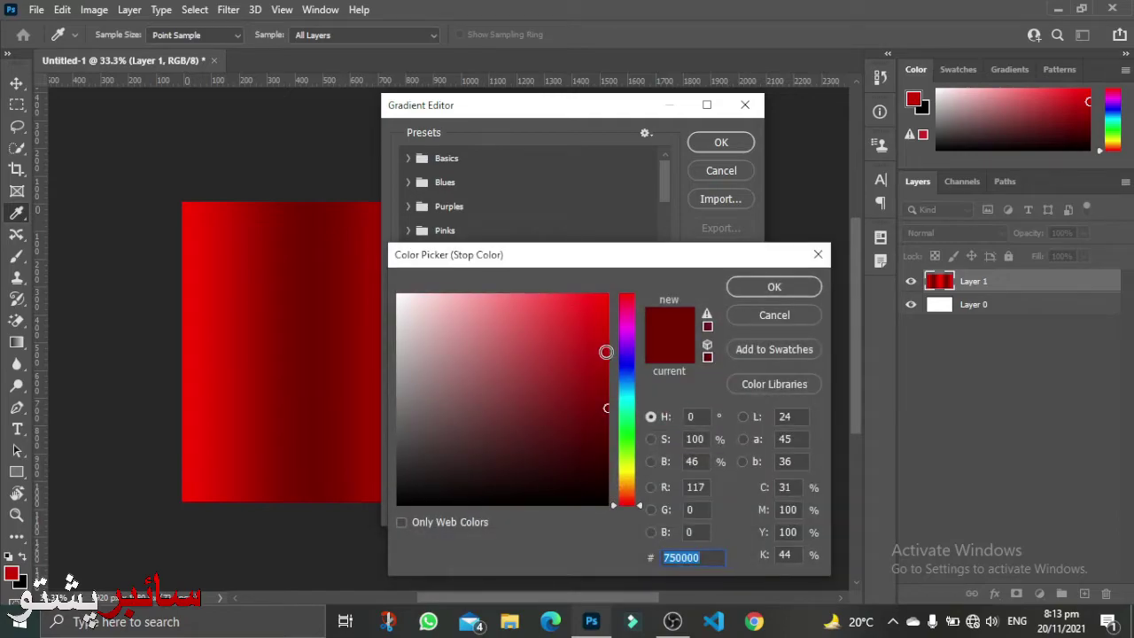
pyautogui.click(770, 287)
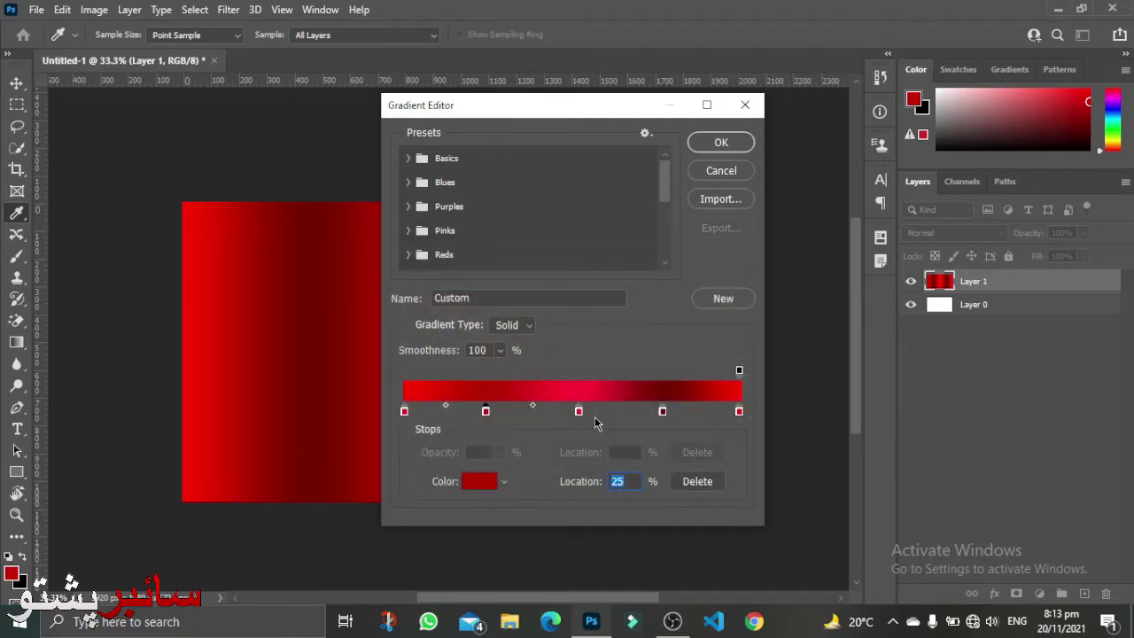
# - Change the 77% colour stop to a crimson shade
pyautogui.click(662, 411)
pyautogui.click(483, 488)
pyautogui.click(590, 316)
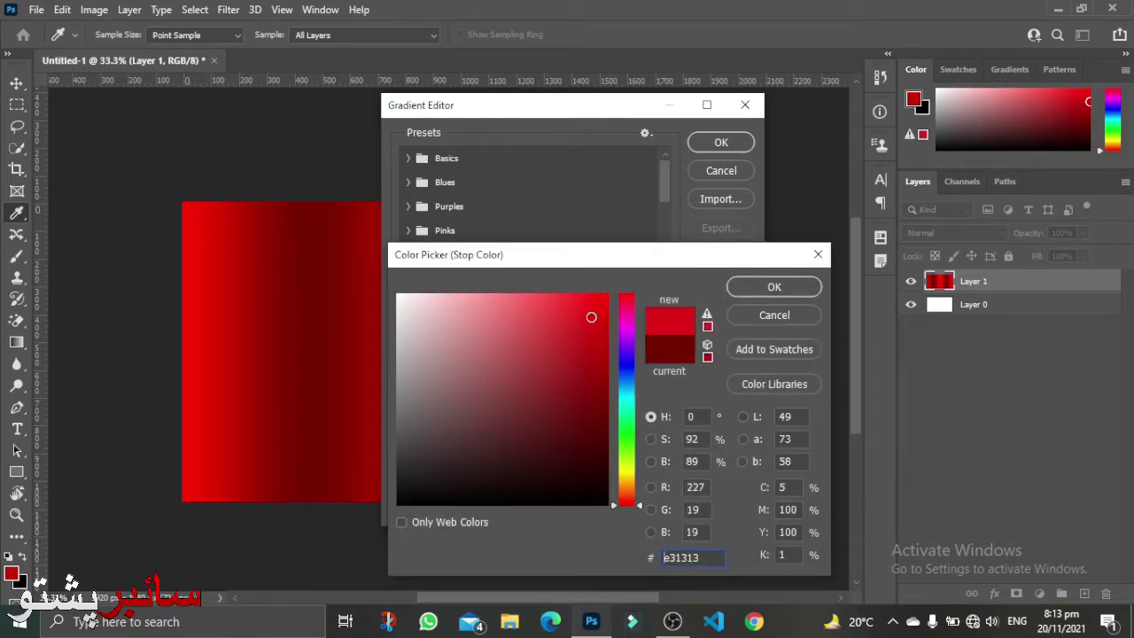
pyautogui.moveTo(591, 317)
pyautogui.mouseDown()
pyautogui.moveTo(606, 333)
pyautogui.moveTo(629, 307)
pyautogui.mouseUp()
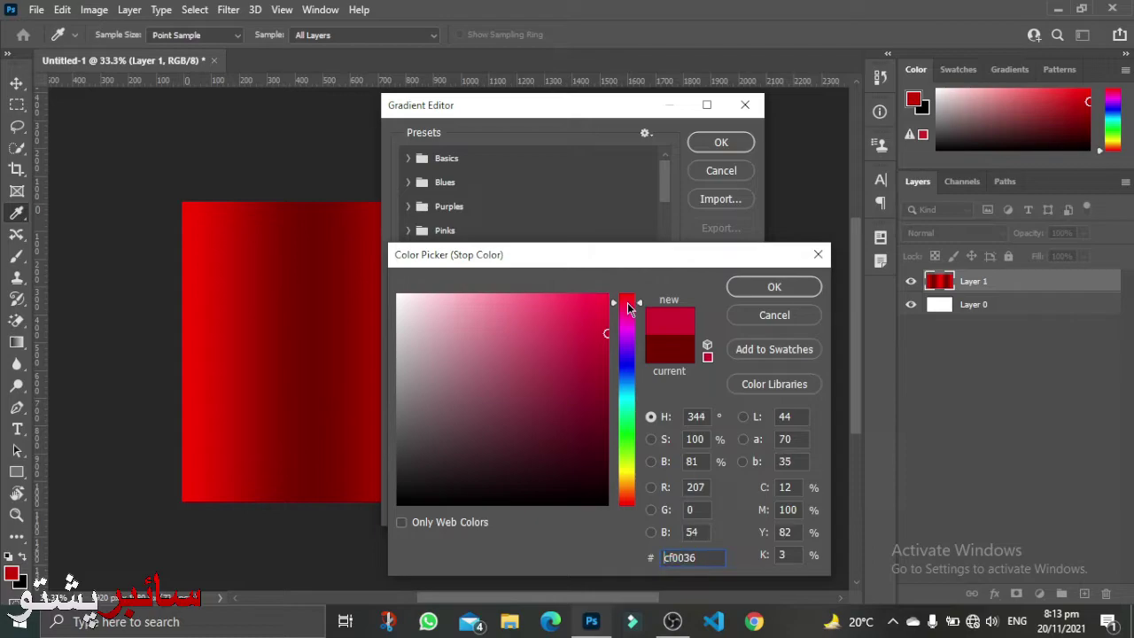
pyautogui.click(774, 288)
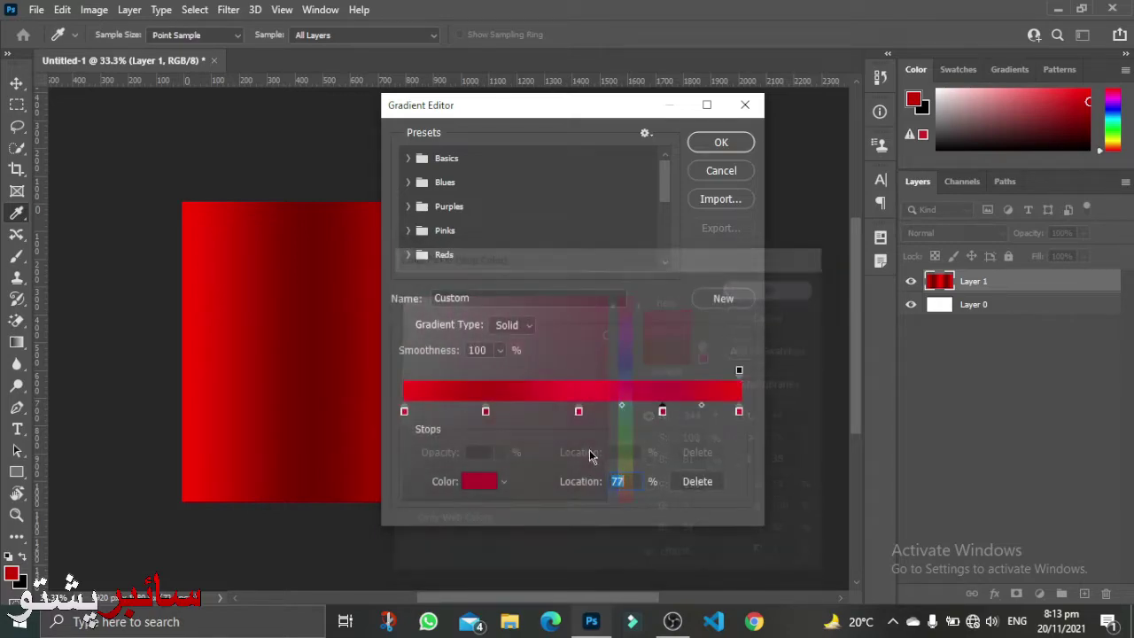
# - Set the 100% end stop to crimson a9003c and accept the gradient
pyautogui.click(739, 412)
pyautogui.click(474, 481)
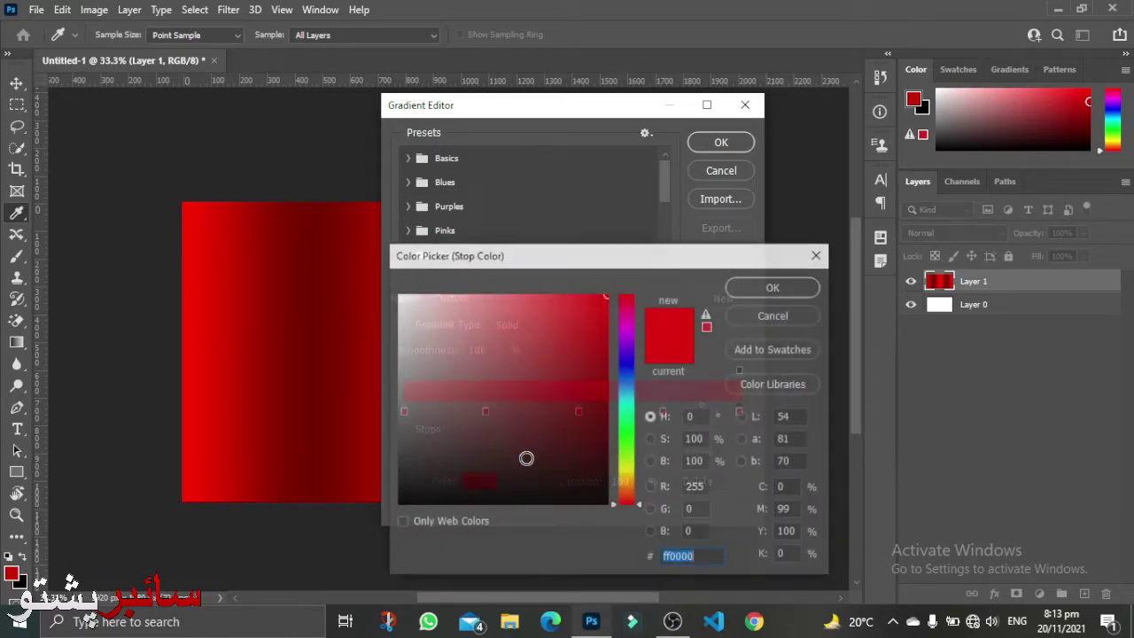
pyautogui.moveTo(631, 328)
pyautogui.mouseDown()
pyautogui.moveTo(630, 309)
pyautogui.moveTo(606, 356)
pyautogui.mouseUp()
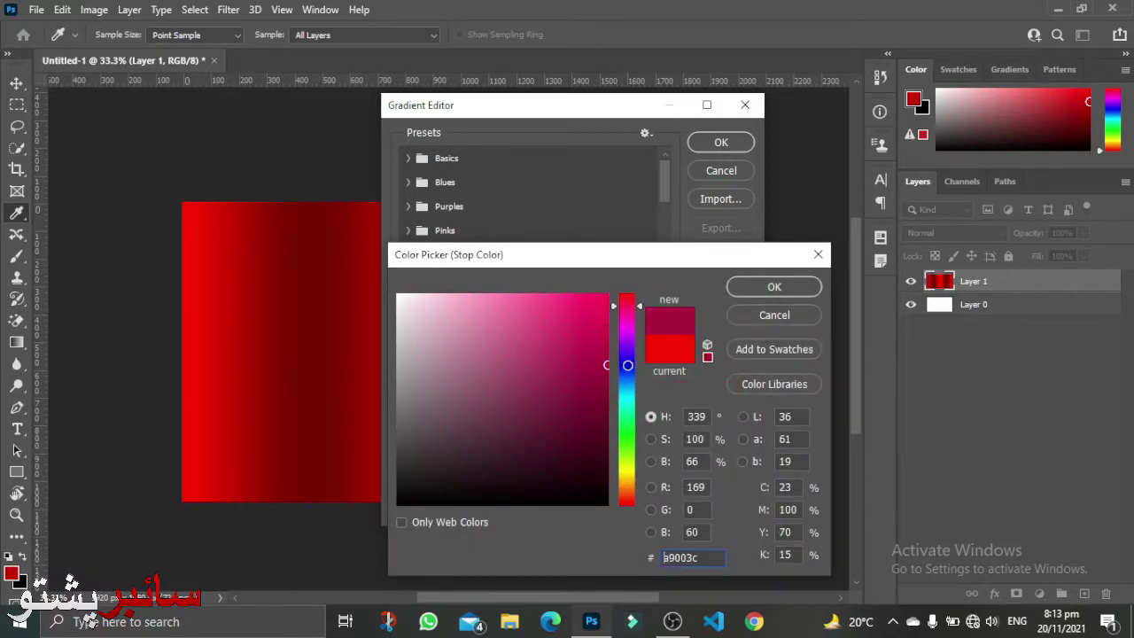
pyautogui.click(745, 287)
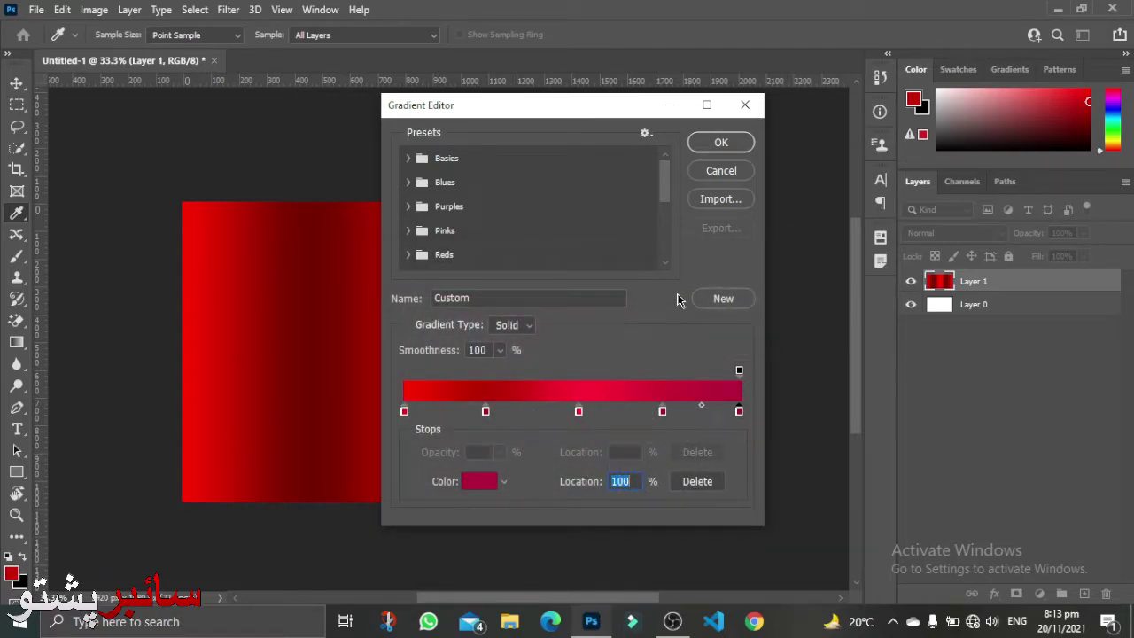
pyautogui.click(728, 148)
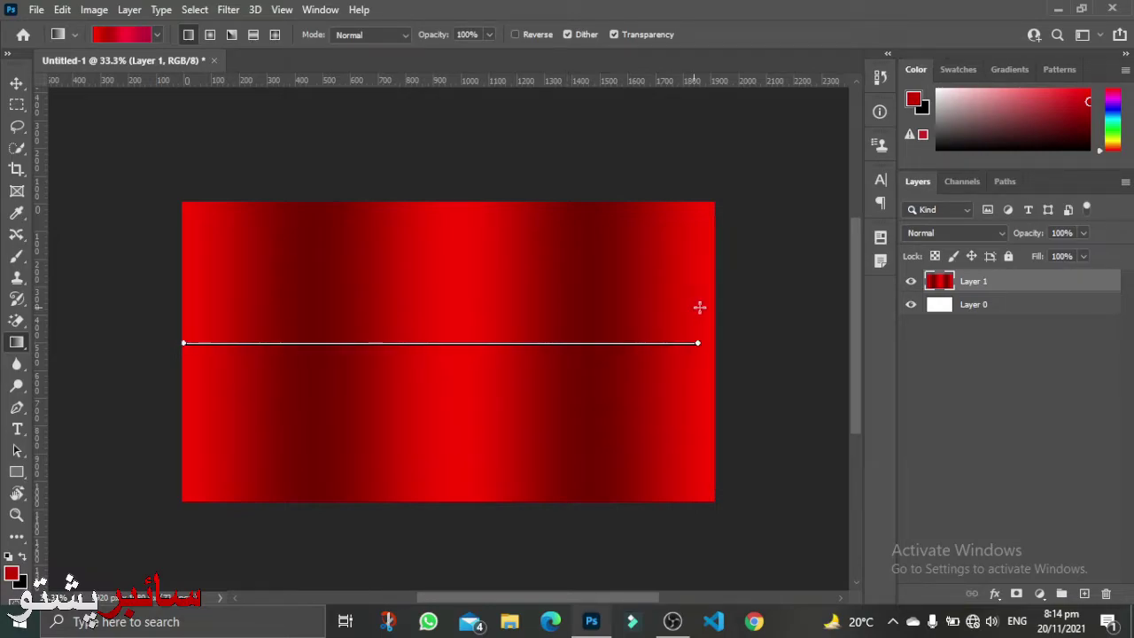
# - Draw the gradient horizontally across the whole canvas, then undo it with Ctrl+Z
pyautogui.moveTo(183, 343); pyautogui.dragTo(713, 308)
pyautogui.hotkey('ctrl', 'z')
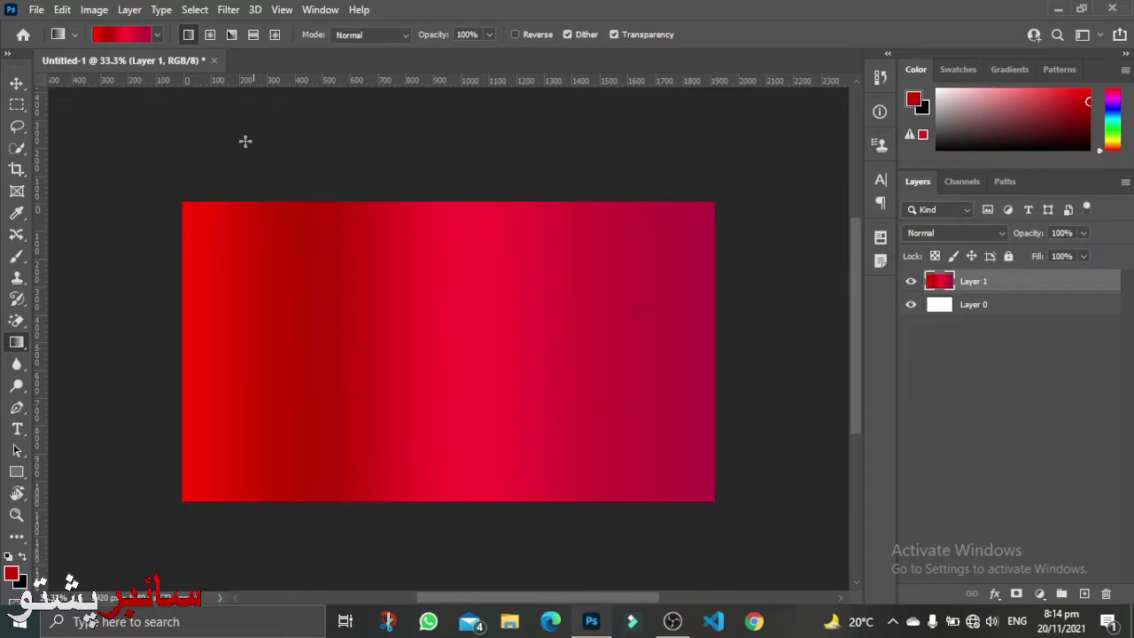
# - Draw a radial red-to-crimson gradient from the canvas centre out to the right edge
pyautogui.click(209, 36)
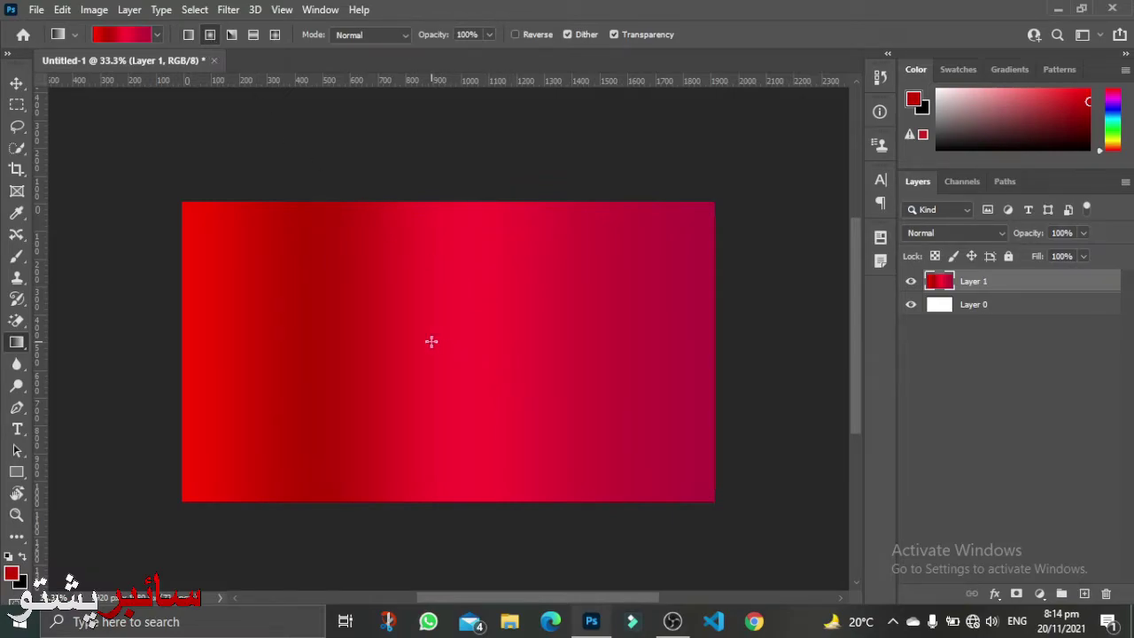
pyautogui.moveTo(445, 338); pyautogui.dragTo(709, 331)
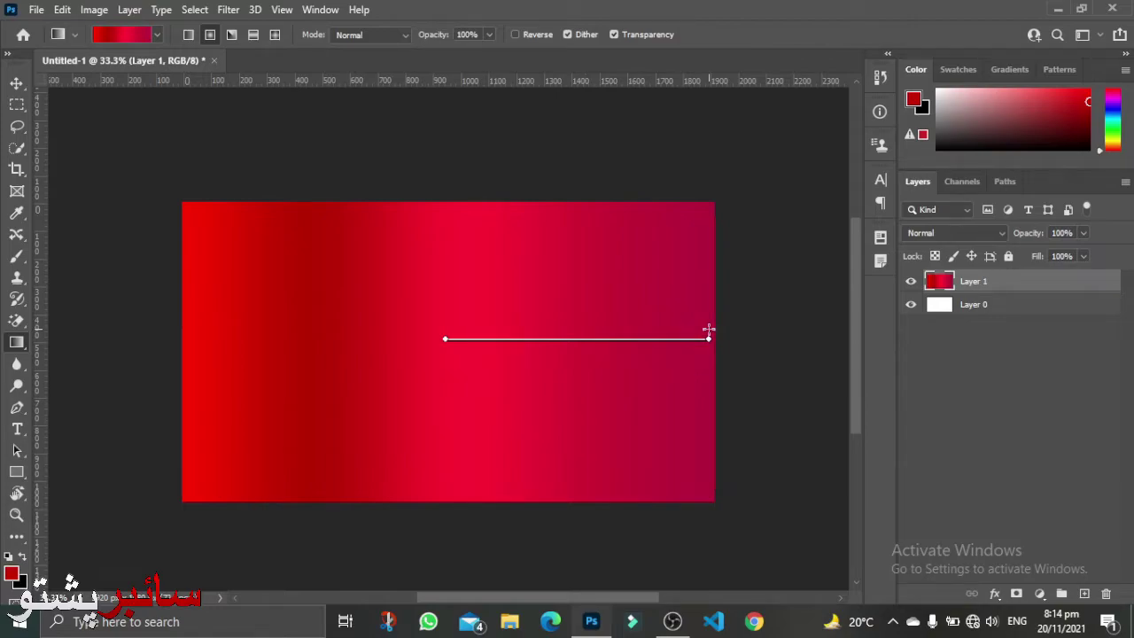
pyautogui.moveTo(708, 330); pyautogui.dragTo(709, 332)
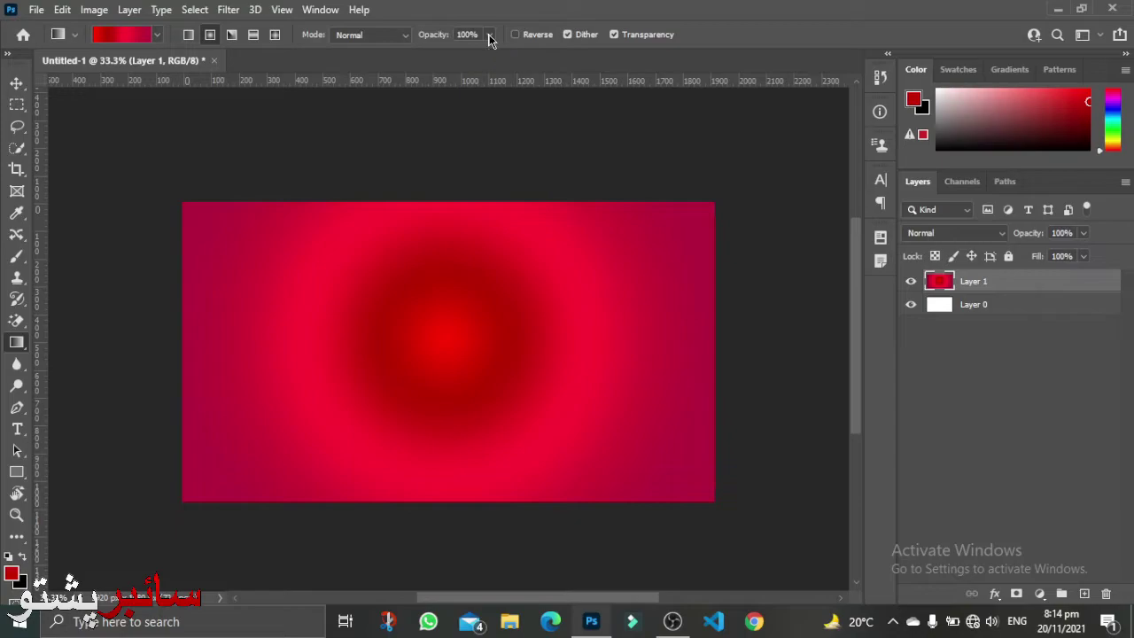
pyautogui.click(406, 35)
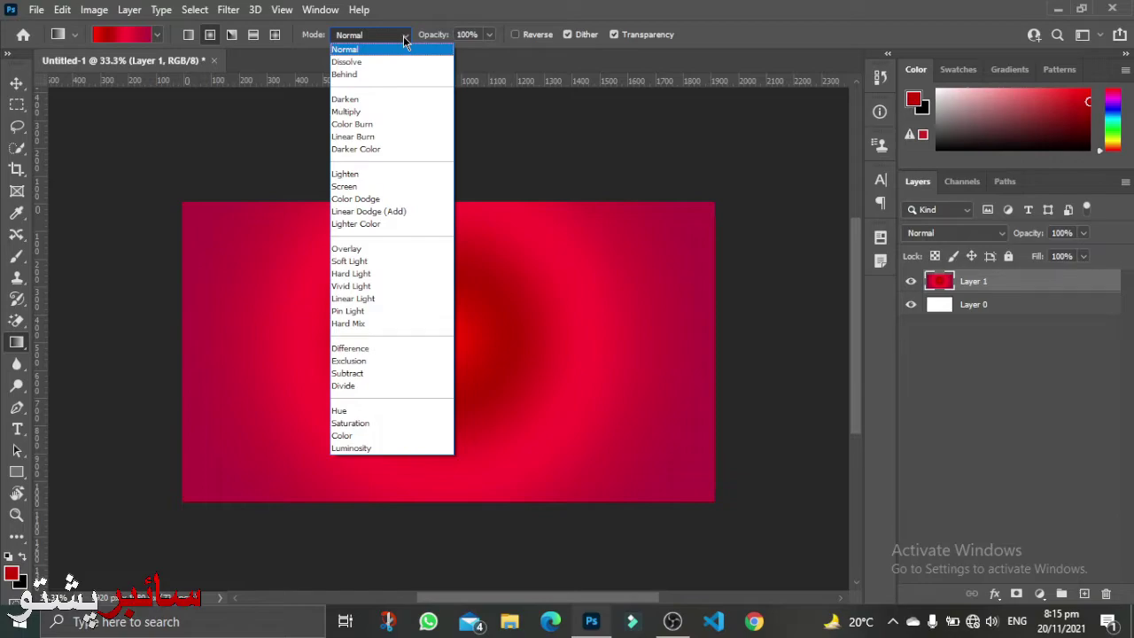
# - Keep Normal mode and redraw the radial gradient reversed from the centre, then turn Reverse off
pyautogui.click(404, 41)
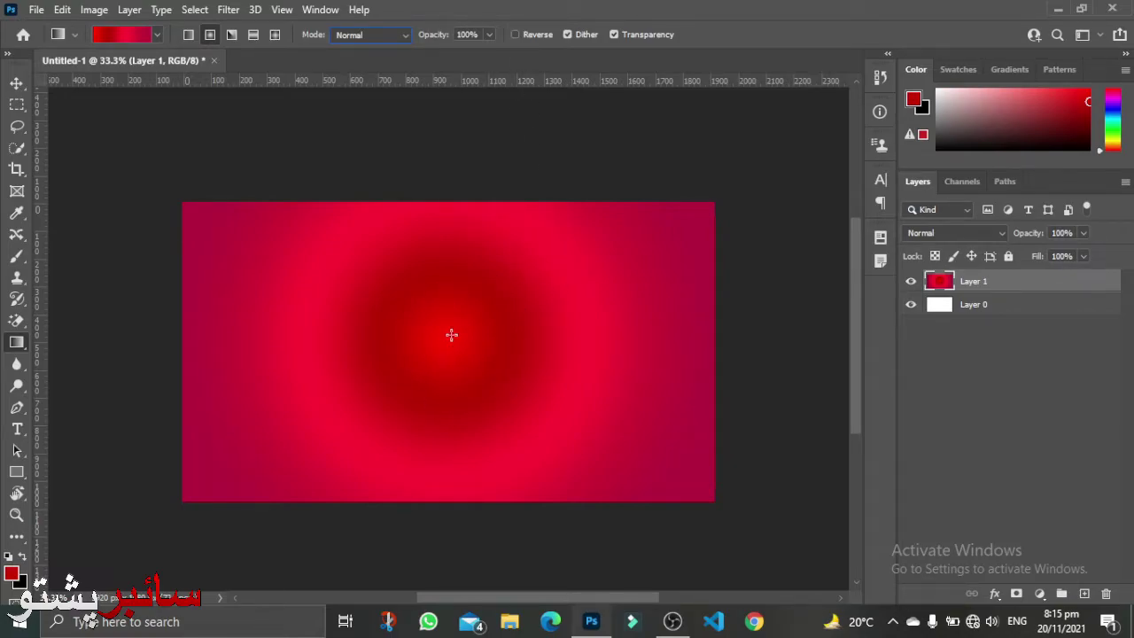
pyautogui.click(518, 36)
pyautogui.moveTo(440, 334); pyautogui.dragTo(719, 339)
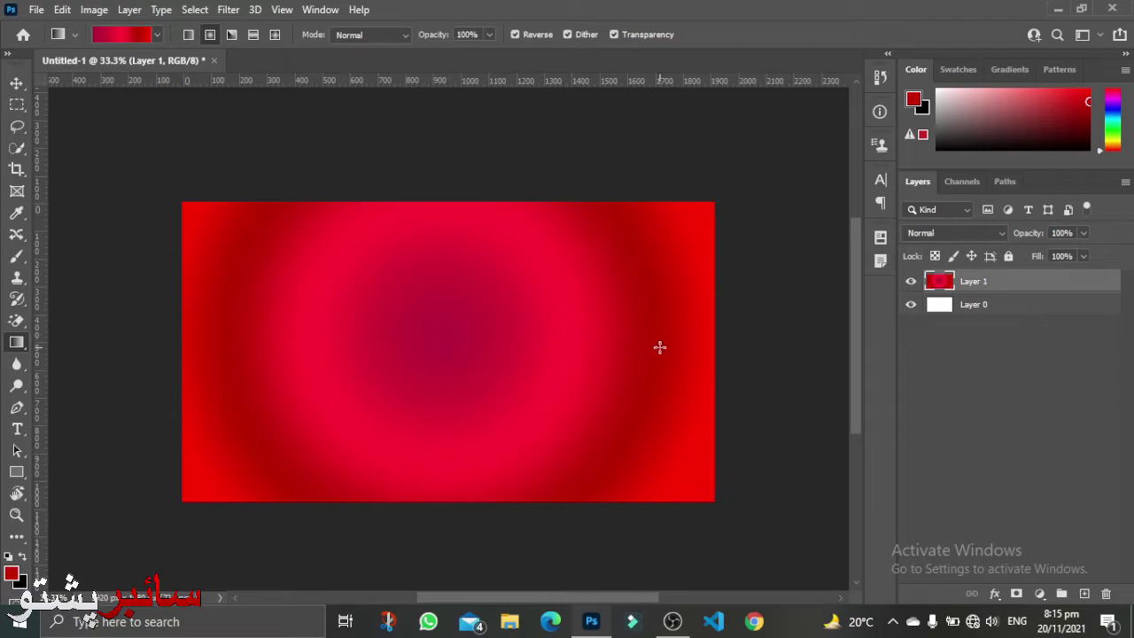
pyautogui.click(514, 35)
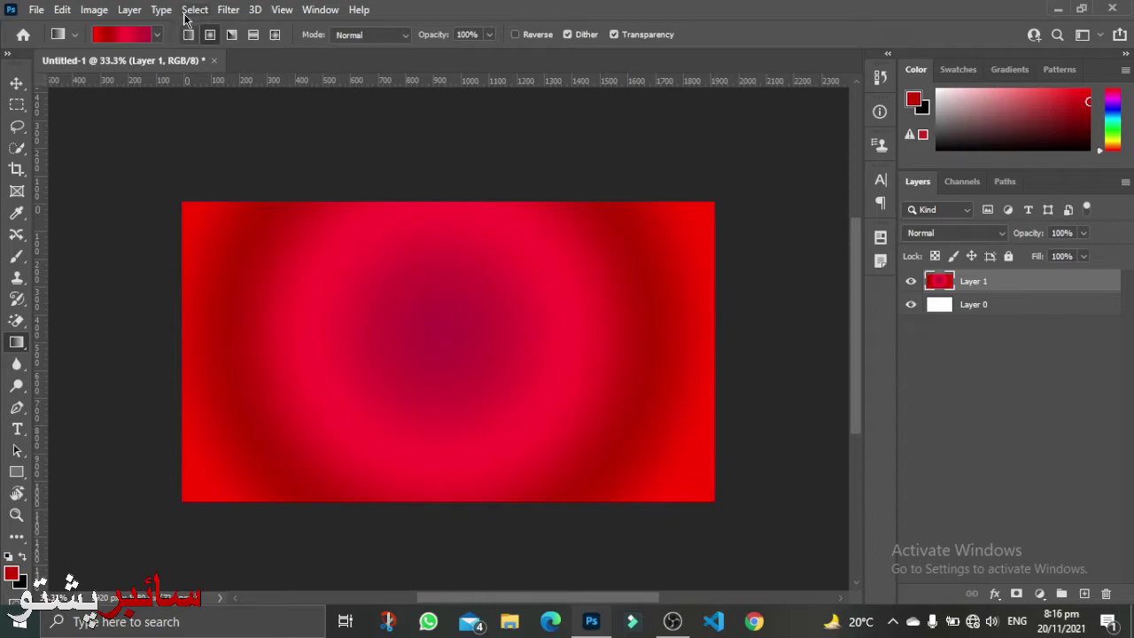
# - Browse the Basics presets, then draw an angle gradient from the canvas centre rightward
pyautogui.click(159, 34)
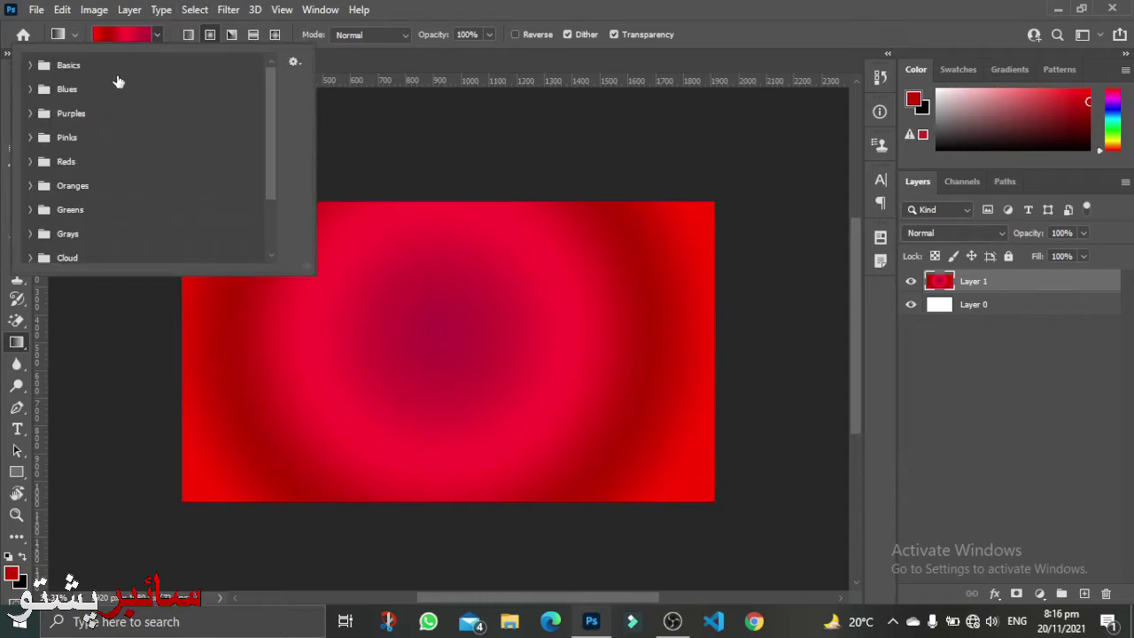
pyautogui.click(31, 67)
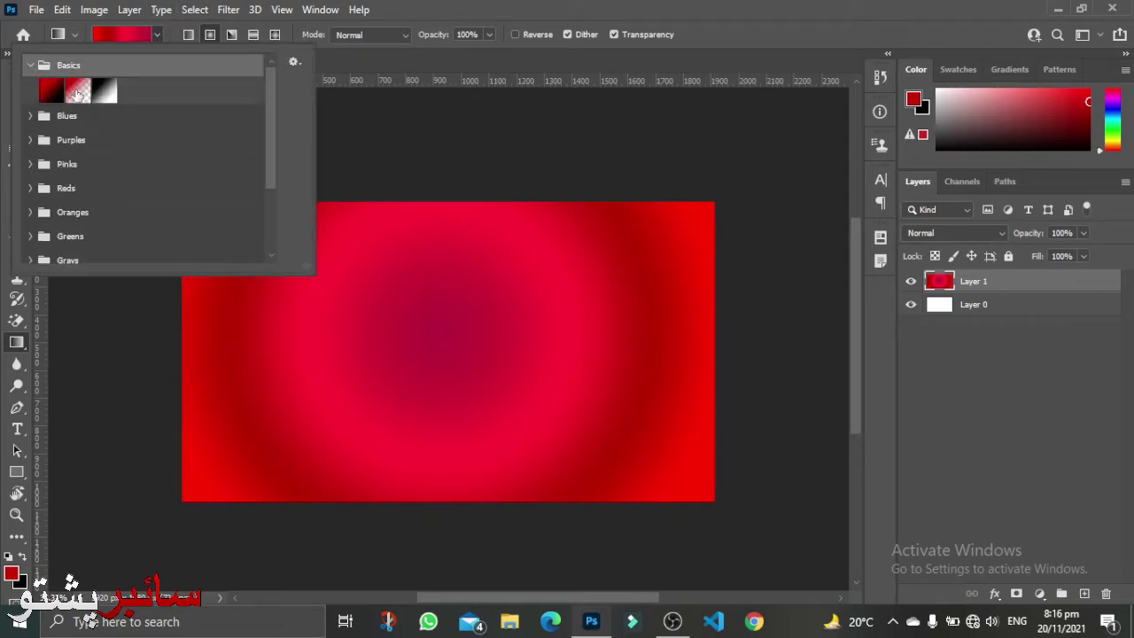
pyautogui.click(644, 35)
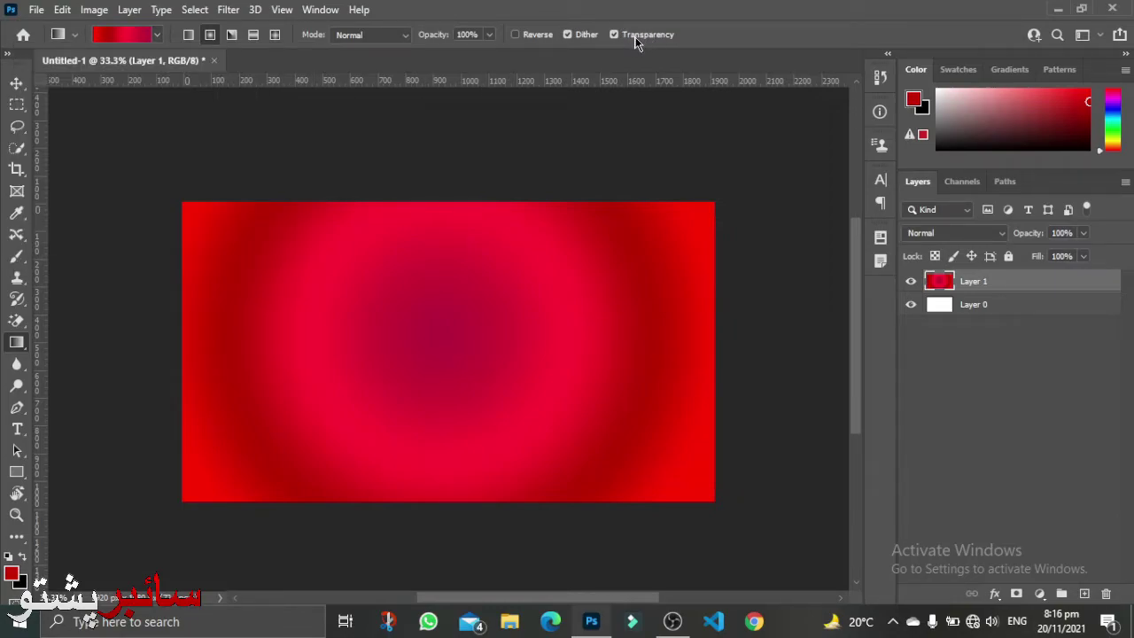
pyautogui.click(232, 37)
pyautogui.moveTo(457, 338); pyautogui.dragTo(713, 330)
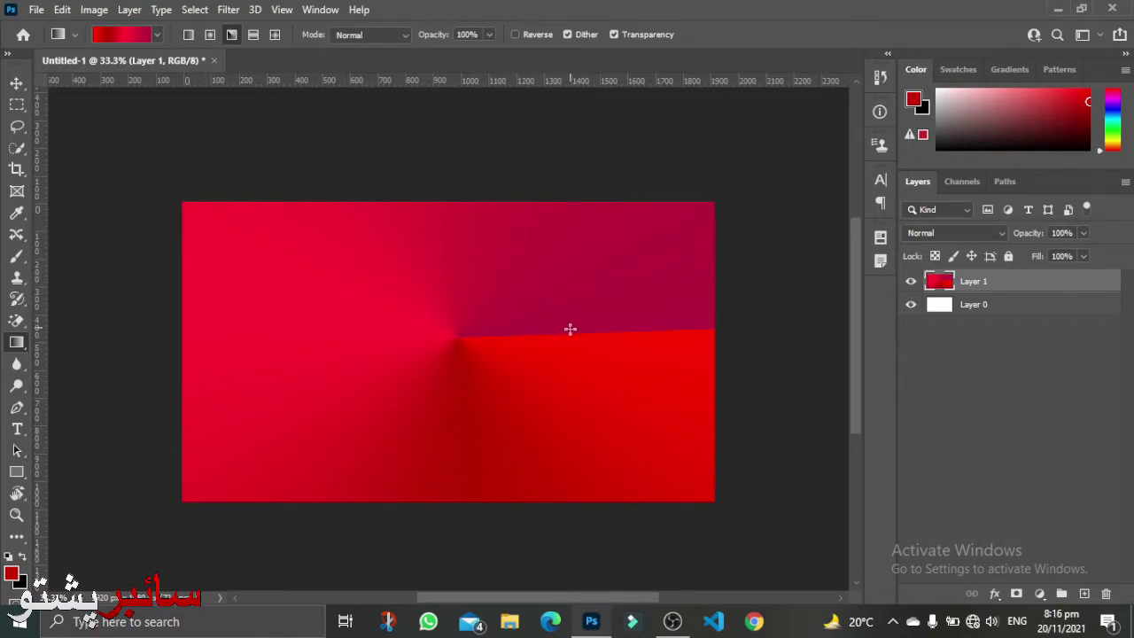
# - Draw a reflected gradient from the canvas centre to the right edge, mirrored red to crimson
pyautogui.click(252, 39)
pyautogui.moveTo(455, 336); pyautogui.dragTo(713, 329)
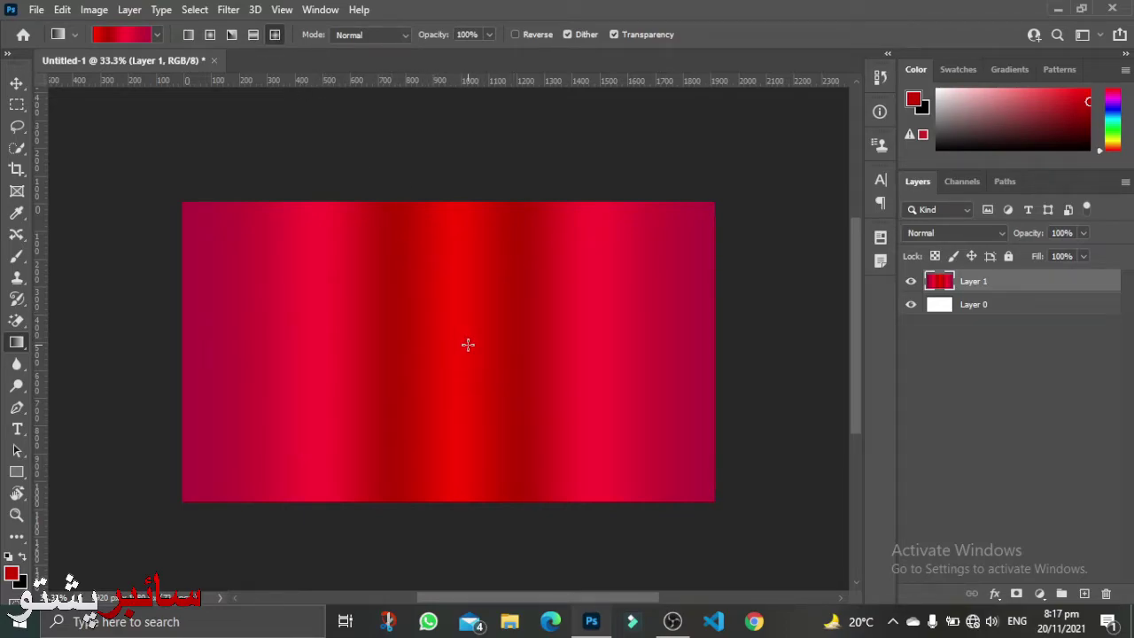
# - Draw a diamond gradient, then redraw it diagonally from the top-right corner toward lower left
pyautogui.moveTo(460, 344); pyautogui.dragTo(711, 333)
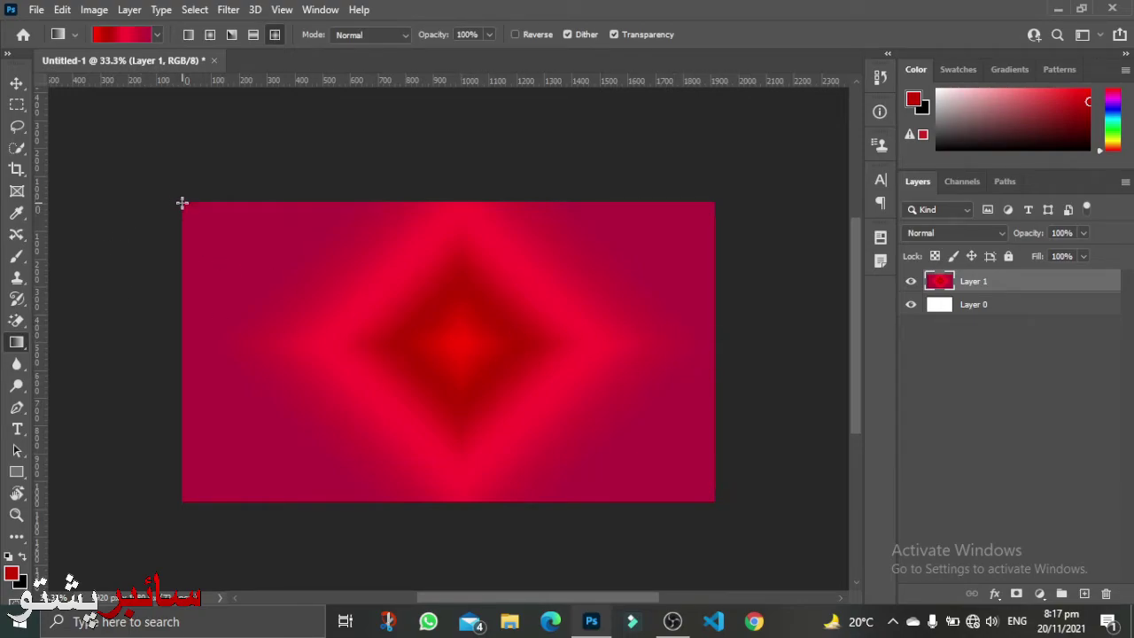
pyautogui.moveTo(182, 203); pyautogui.dragTo(706, 491)
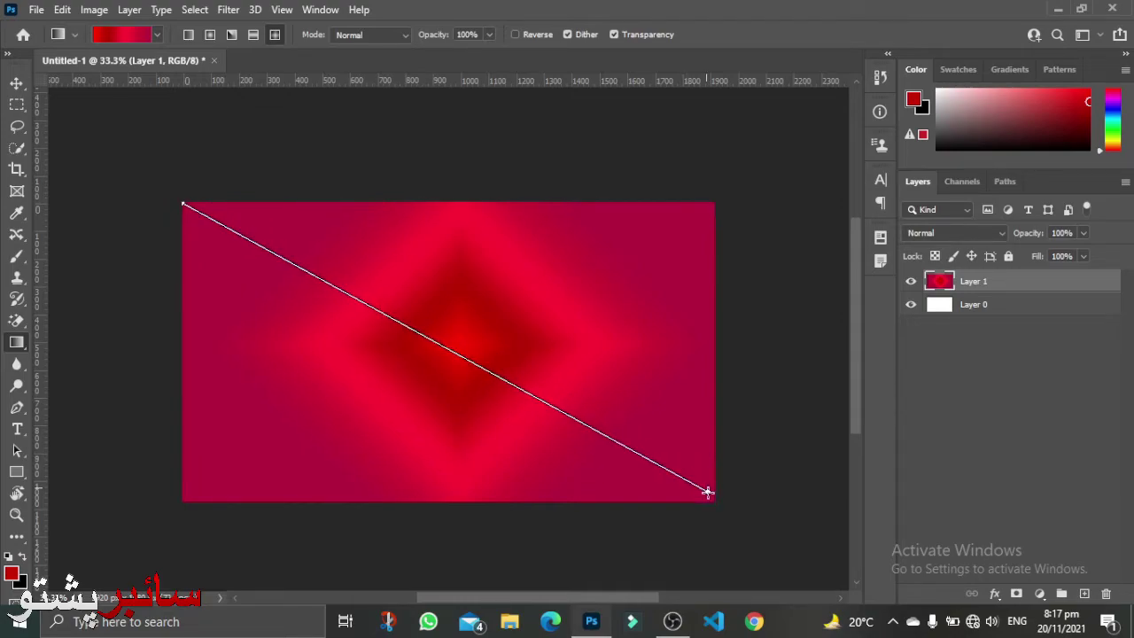
pyautogui.moveTo(707, 491); pyautogui.dragTo(707, 492)
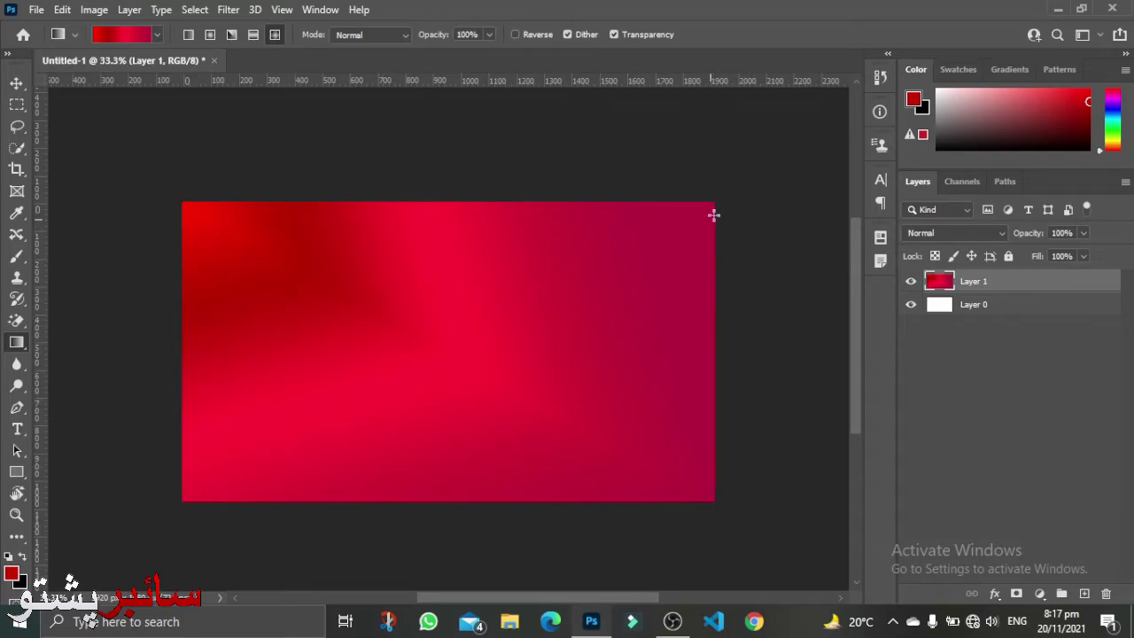
pyautogui.moveTo(693, 203); pyautogui.dragTo(251, 479)
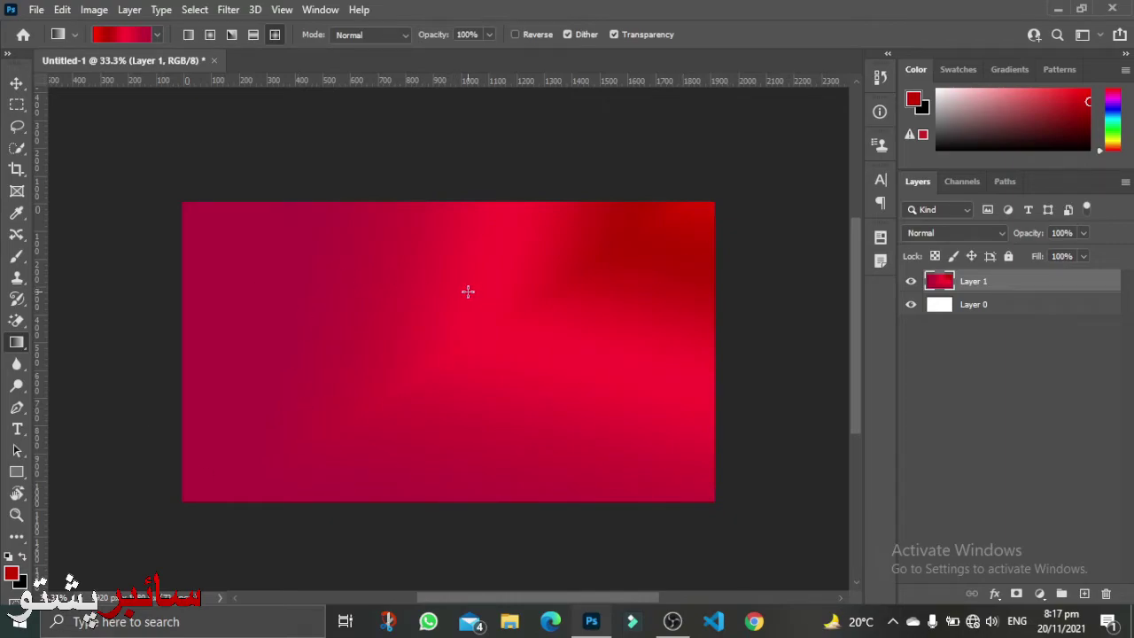
pyautogui.click(123, 35)
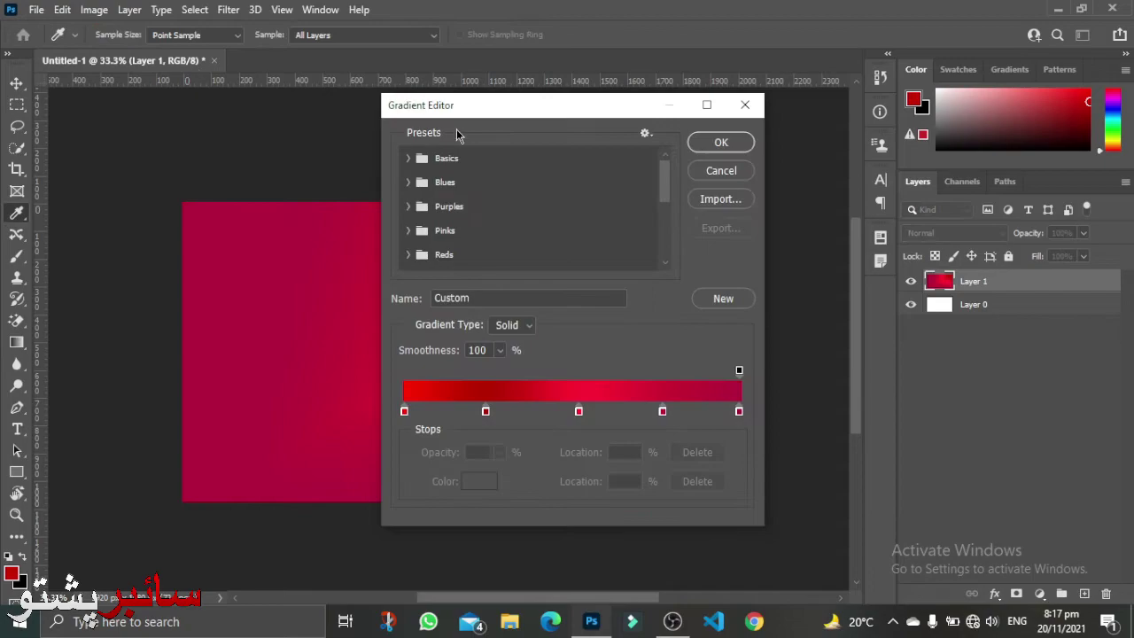
# - Make the gradient a Noise type with 52% roughness using the HSB colour model
pyautogui.click(529, 327)
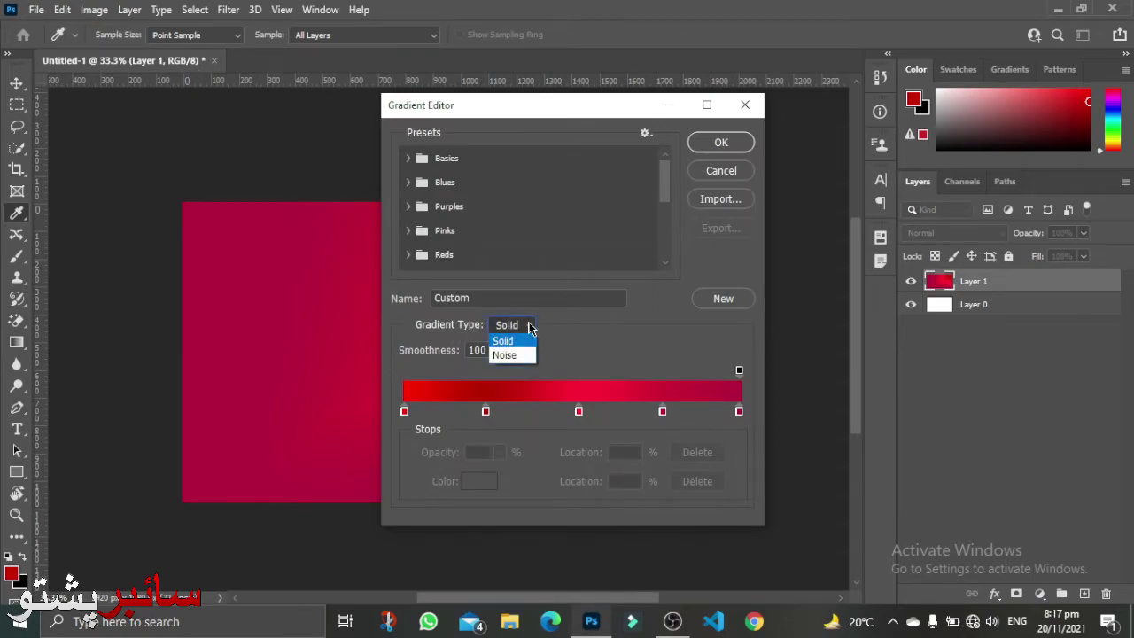
pyautogui.click(504, 354)
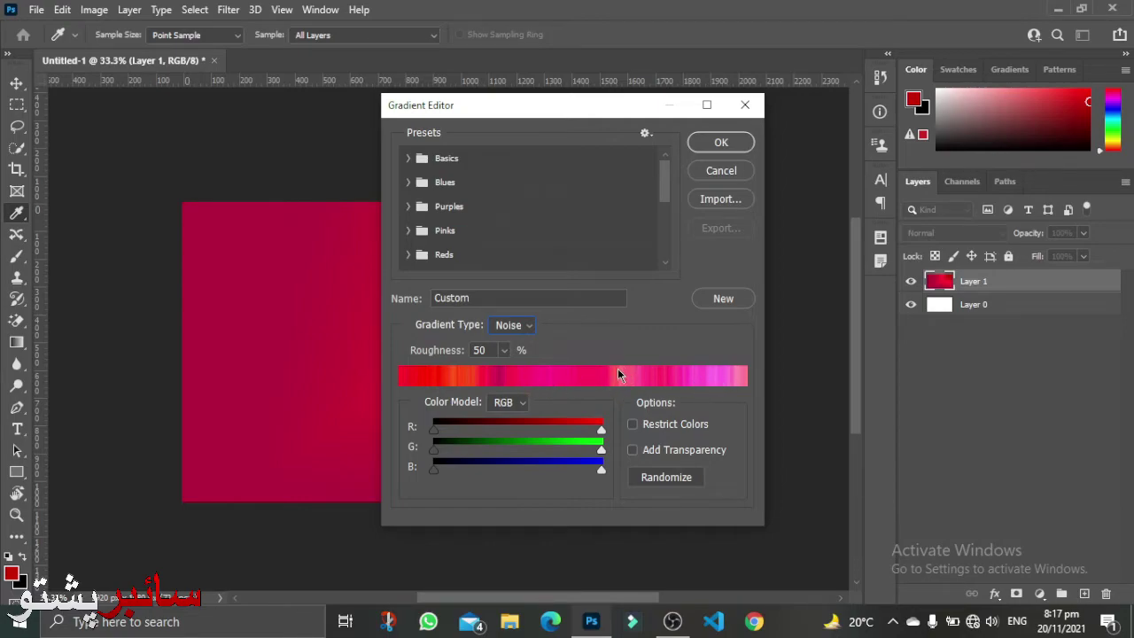
pyautogui.click(502, 350)
pyautogui.moveTo(502, 370); pyautogui.dragTo(575, 378)
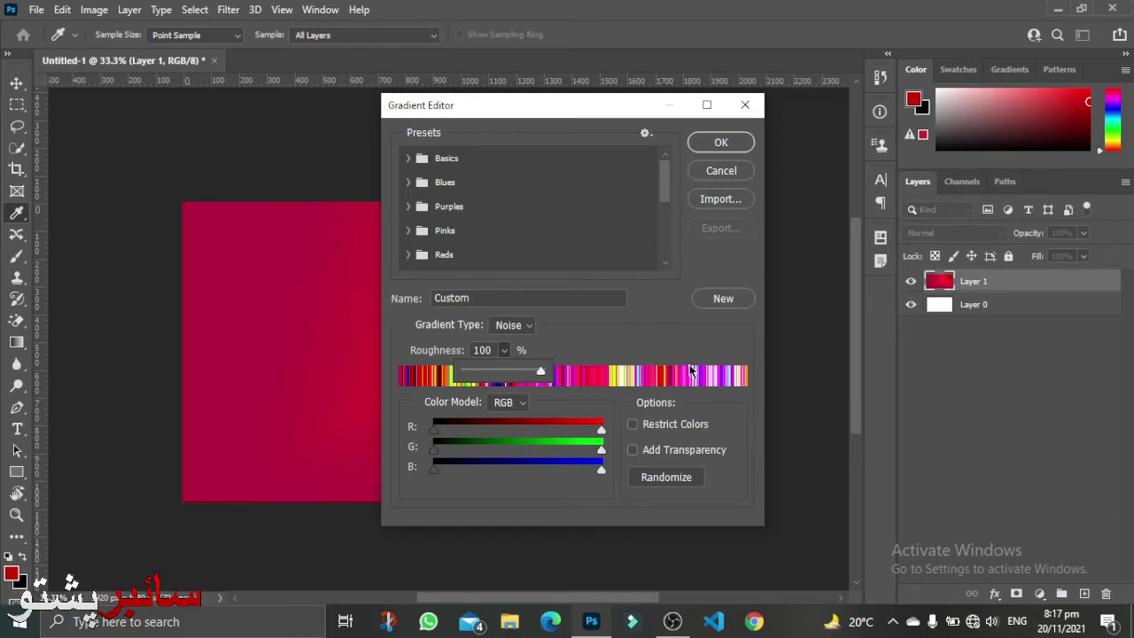
pyautogui.click(501, 373)
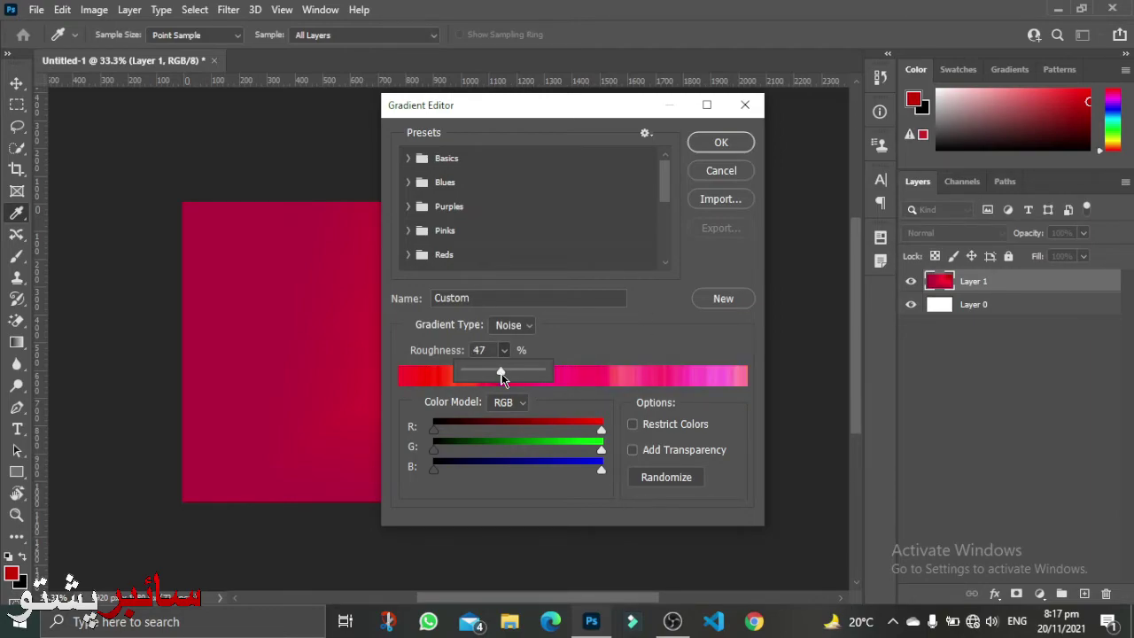
pyautogui.moveTo(501, 374); pyautogui.dragTo(504, 375)
pyautogui.click(558, 361)
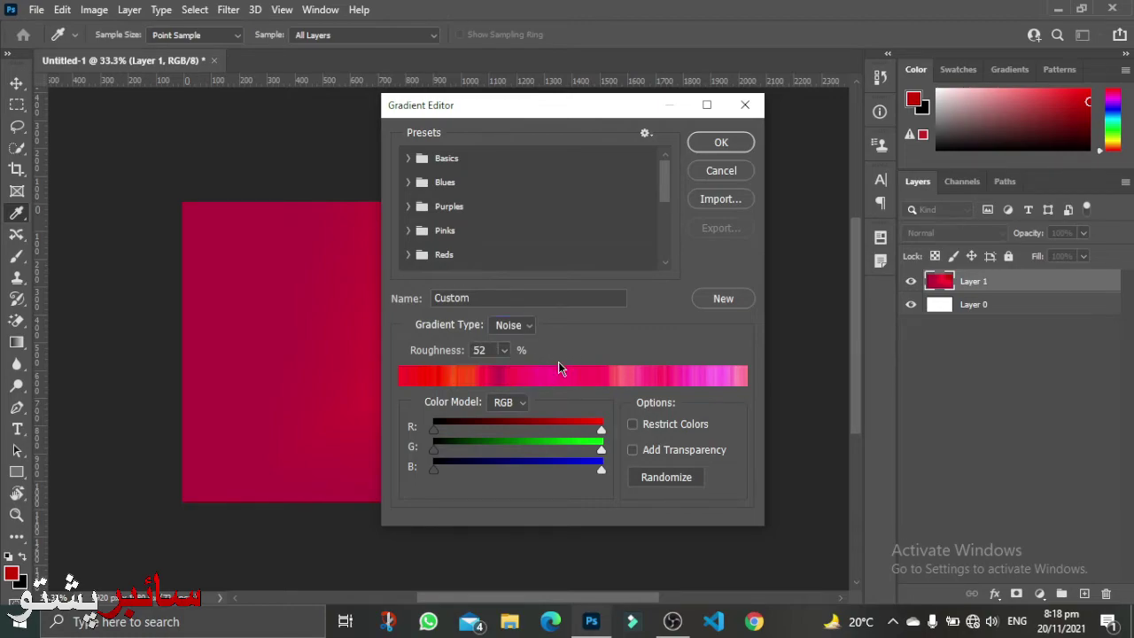
pyautogui.click(502, 406)
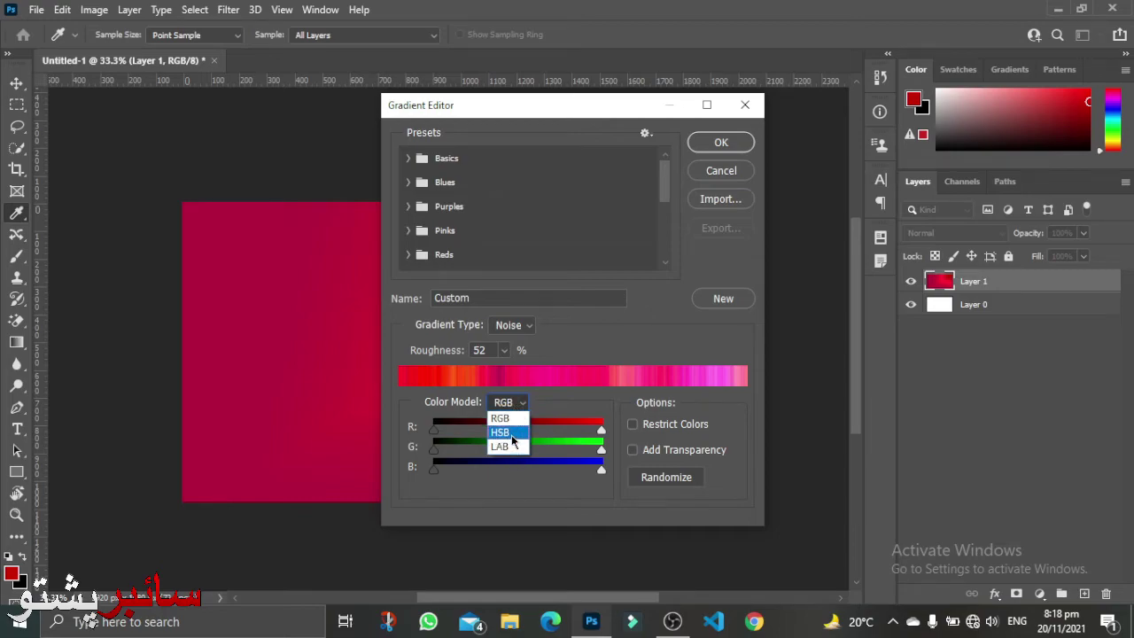
pyautogui.click(512, 434)
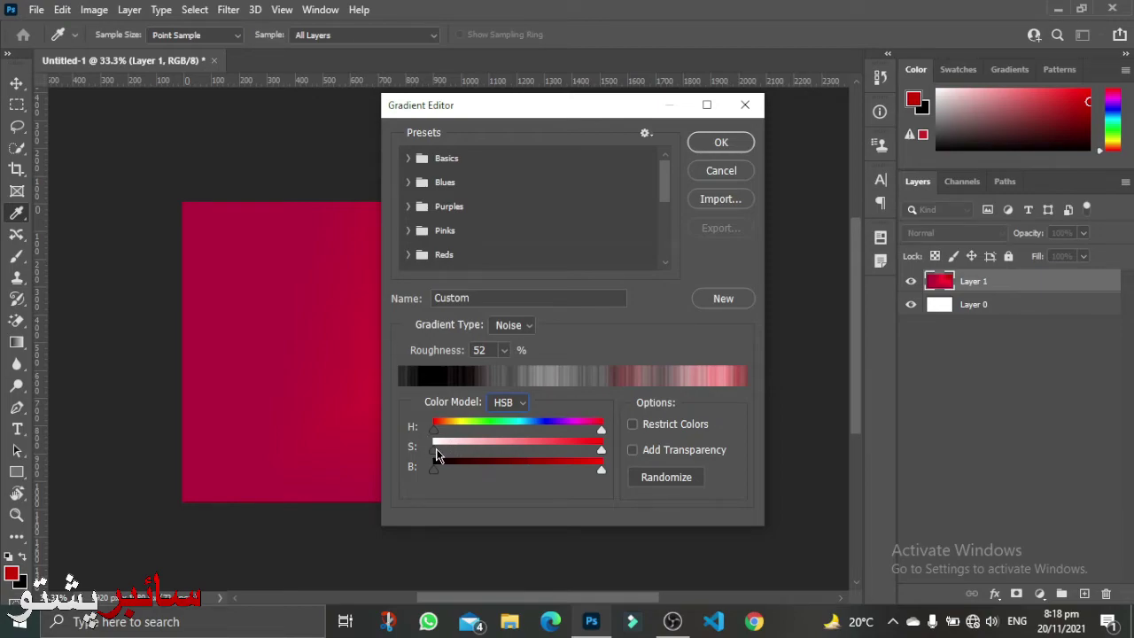
# - Raise minimum saturation to full, raise minimum brightness, and narrow the hue range to yellow-green
pyautogui.moveTo(434, 450)
pyautogui.mouseDown()
pyautogui.moveTo(598, 452)
pyautogui.moveTo(583, 451)
pyautogui.mouseUp()
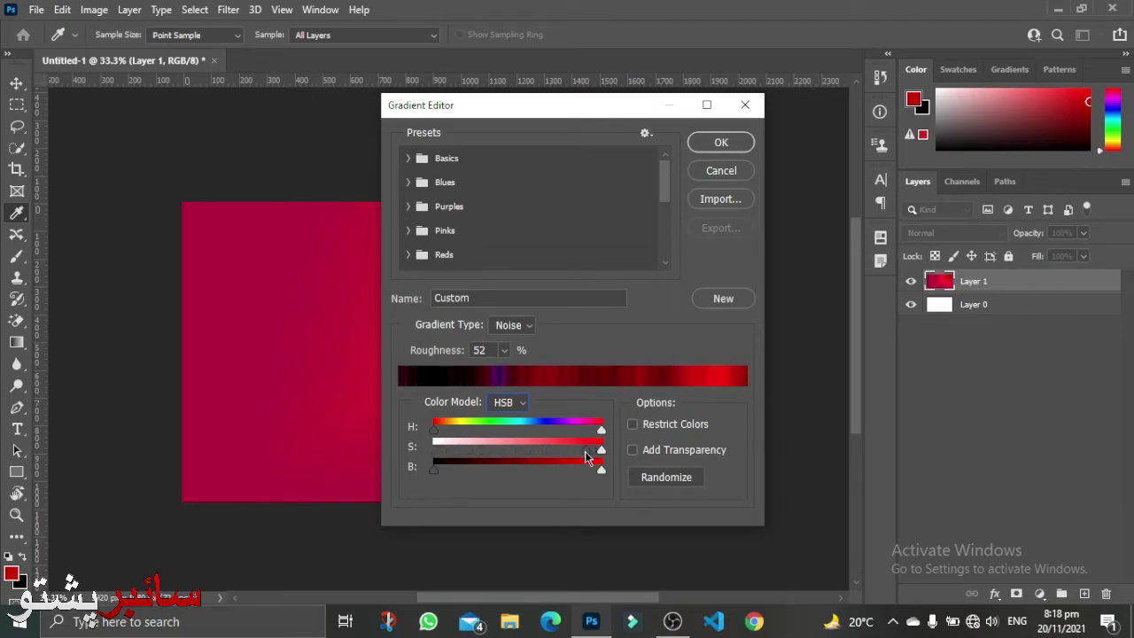
pyautogui.moveTo(433, 470); pyautogui.dragTo(580, 469)
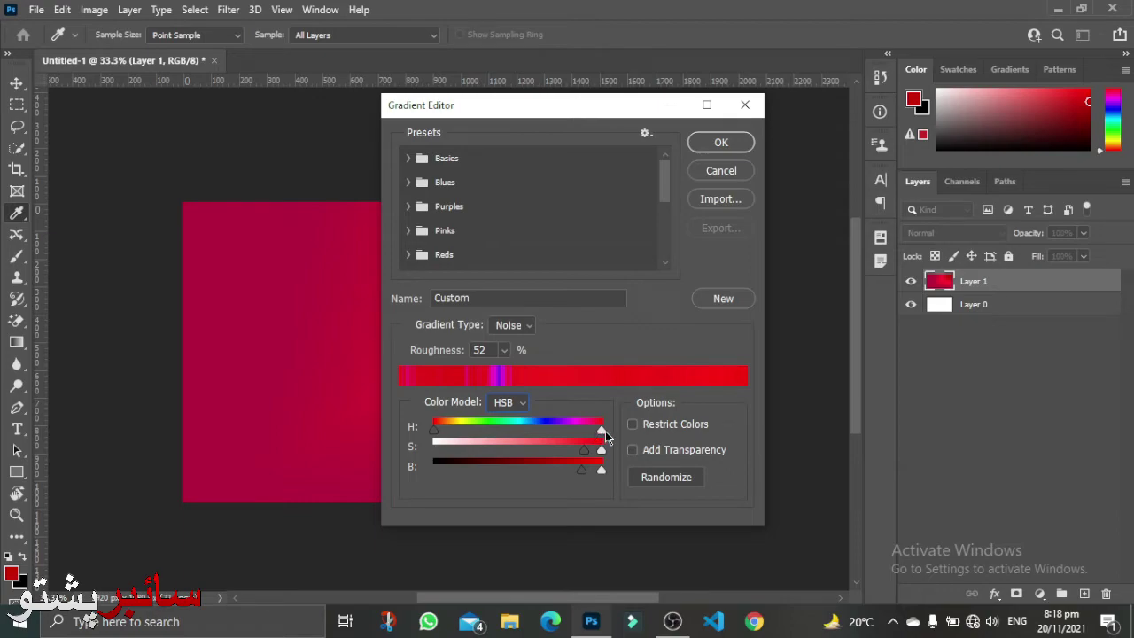
pyautogui.moveTo(605, 431)
pyautogui.mouseDown()
pyautogui.moveTo(453, 430)
pyautogui.moveTo(477, 428)
pyautogui.mouseUp()
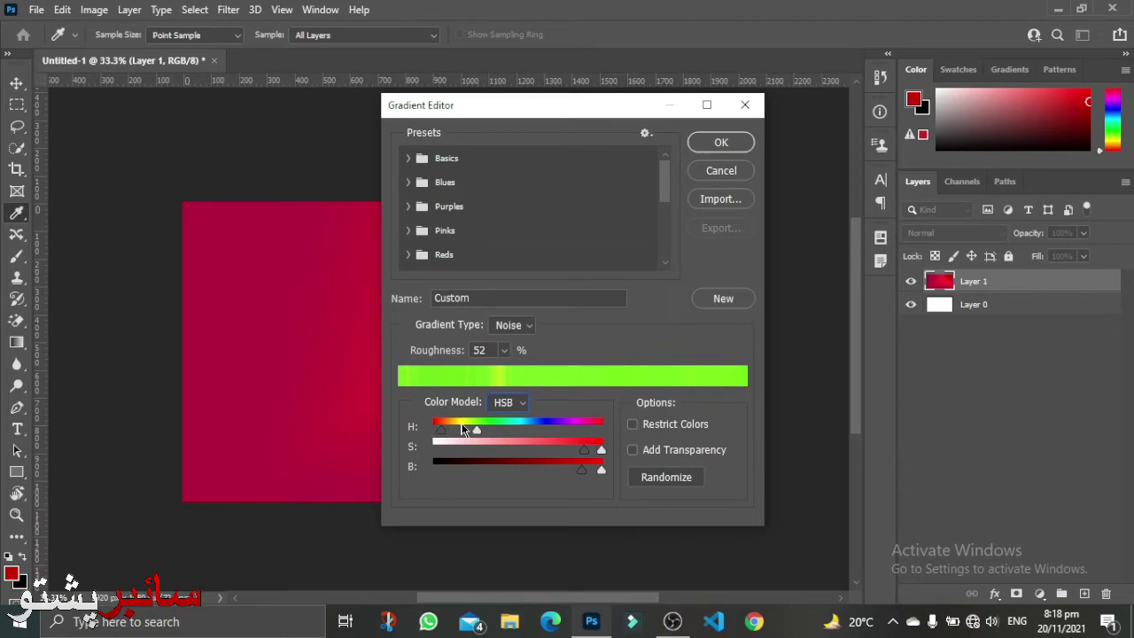
pyautogui.moveTo(477, 428); pyautogui.dragTo(469, 428)
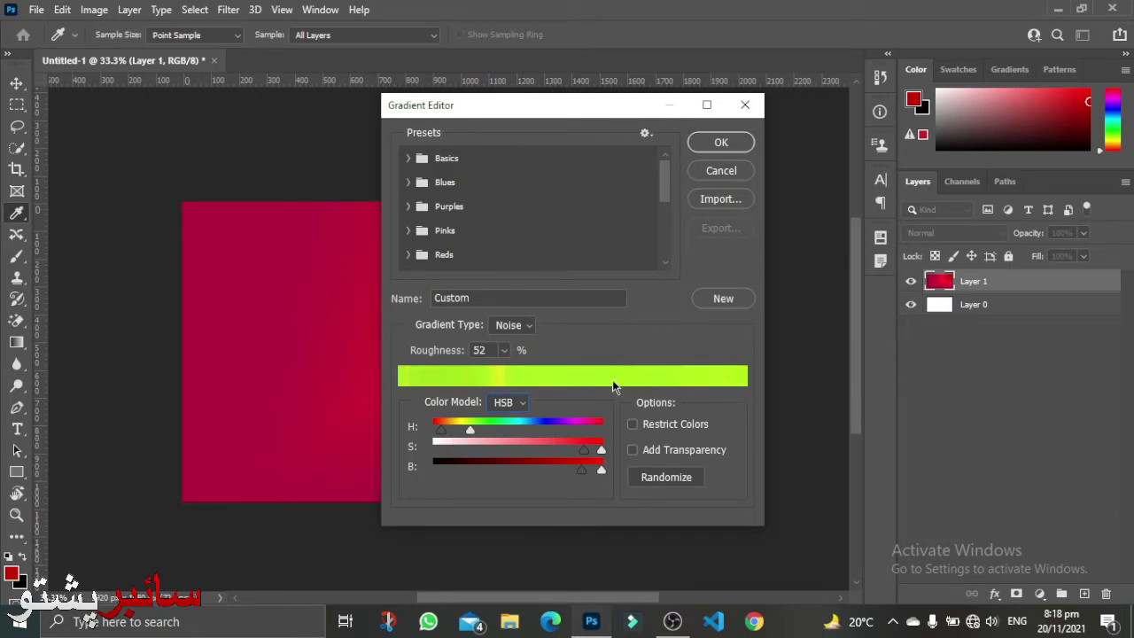
# - Randomize the noise until it's lime green with yellow streaks, and accept it
pyautogui.click(673, 478)
pyautogui.click(673, 478)
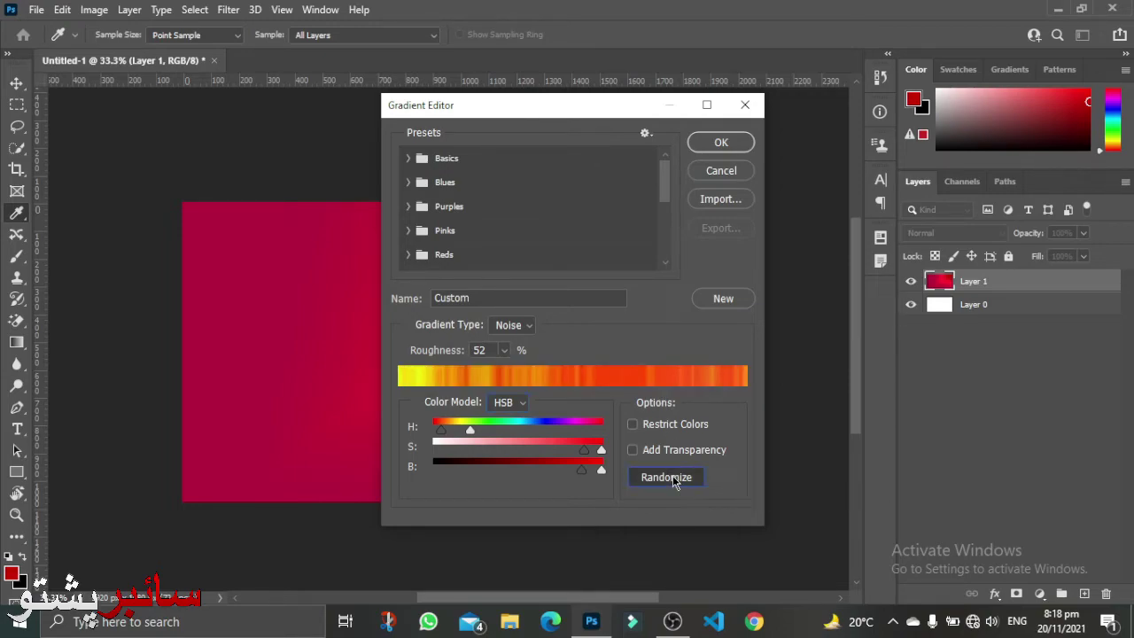
pyautogui.click(673, 478)
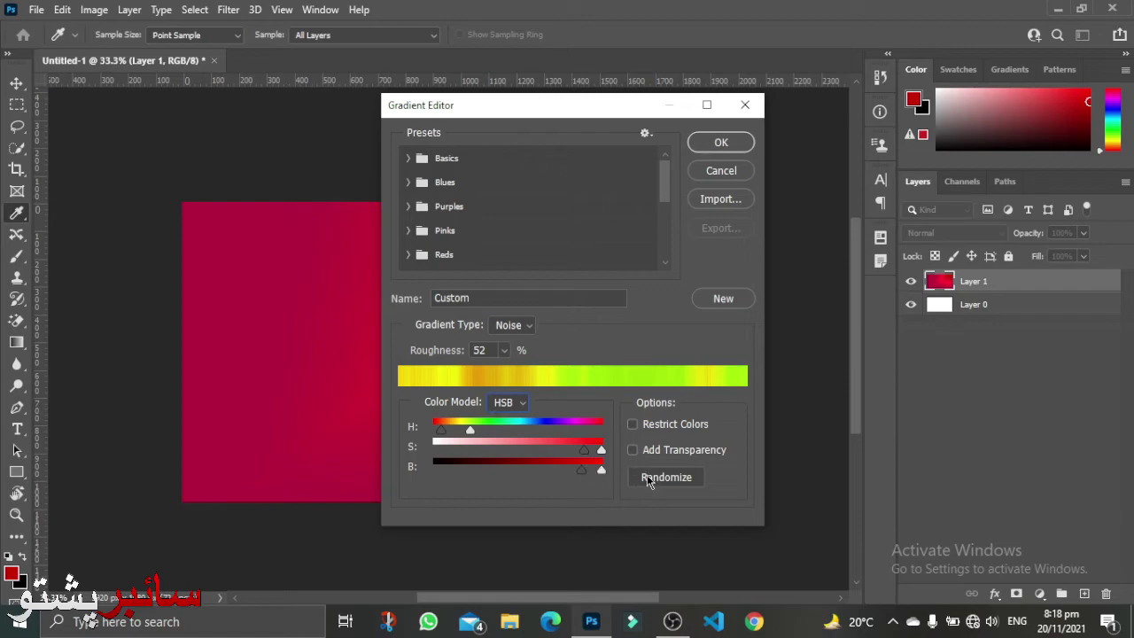
pyautogui.click(659, 476)
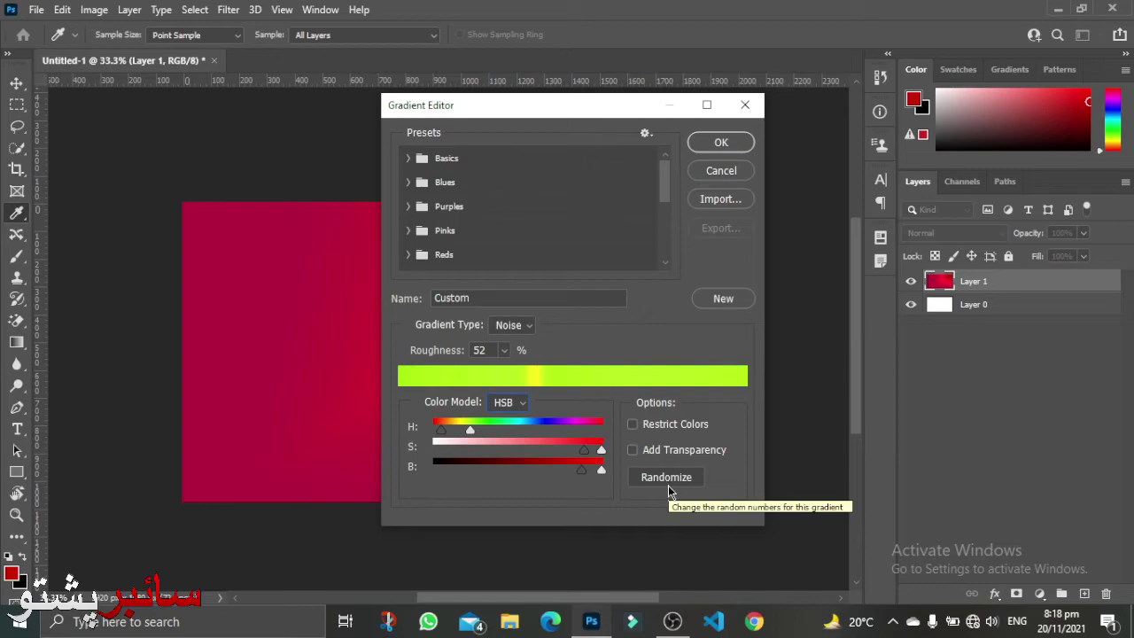
pyautogui.click(730, 145)
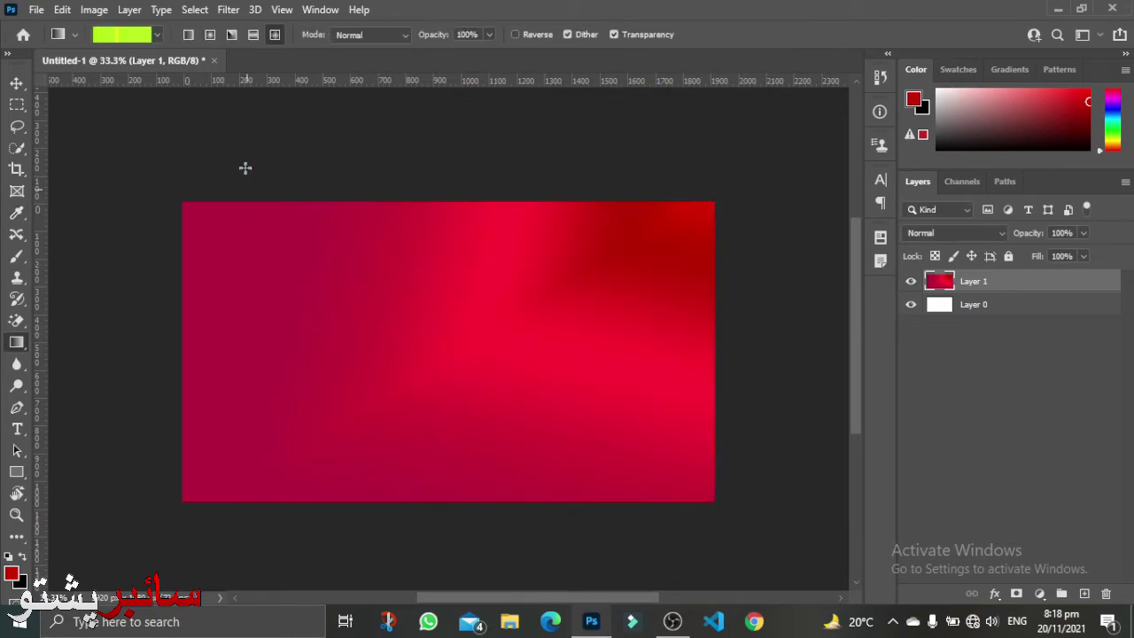
# - Draw the lime-green noise gradient linearly left to right, then redraw it diagonally
pyautogui.click(187, 35)
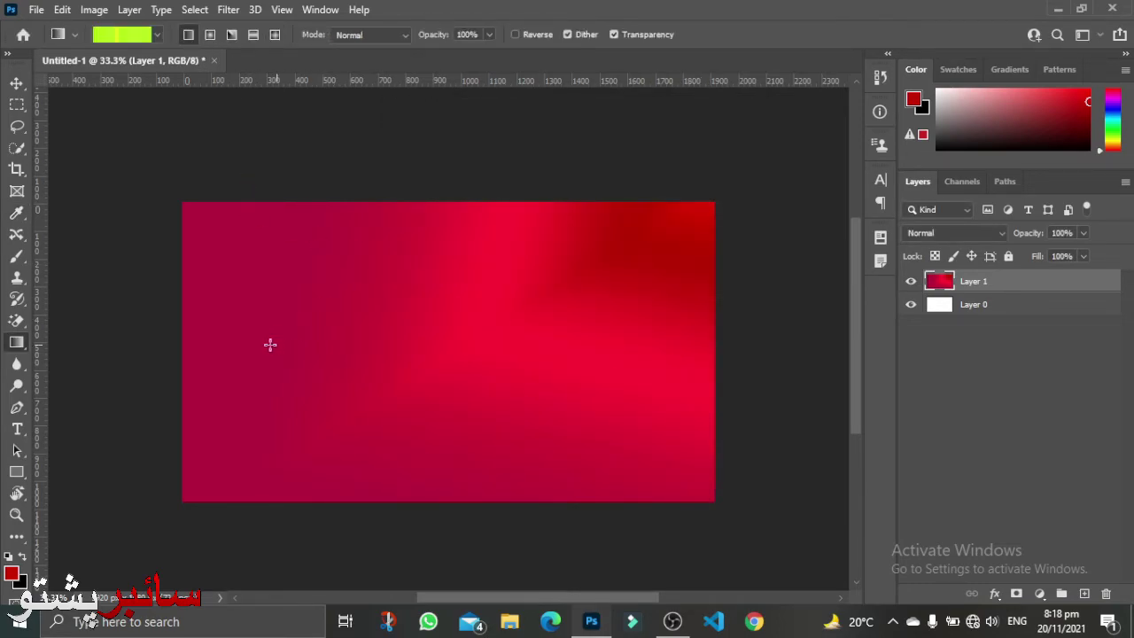
pyautogui.moveTo(183, 336)
pyautogui.mouseDown()
pyautogui.moveTo(744, 344)
pyautogui.moveTo(714, 339)
pyautogui.mouseUp()
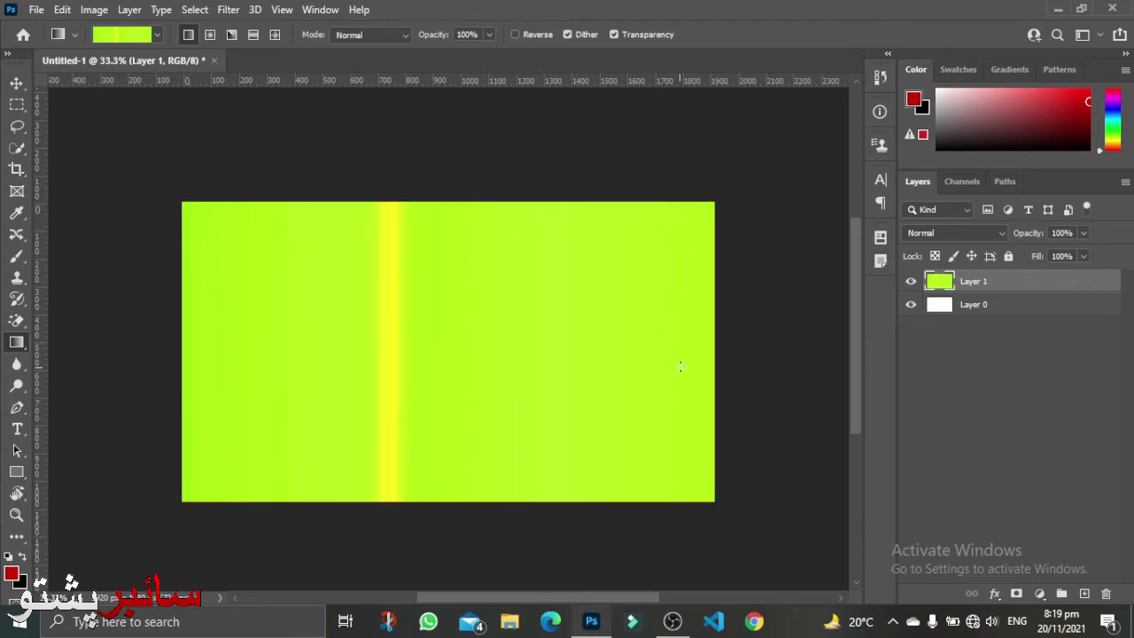
pyautogui.moveTo(714, 349)
pyautogui.mouseDown()
pyautogui.moveTo(449, 455)
pyautogui.moveTo(301, 468)
pyautogui.mouseUp()
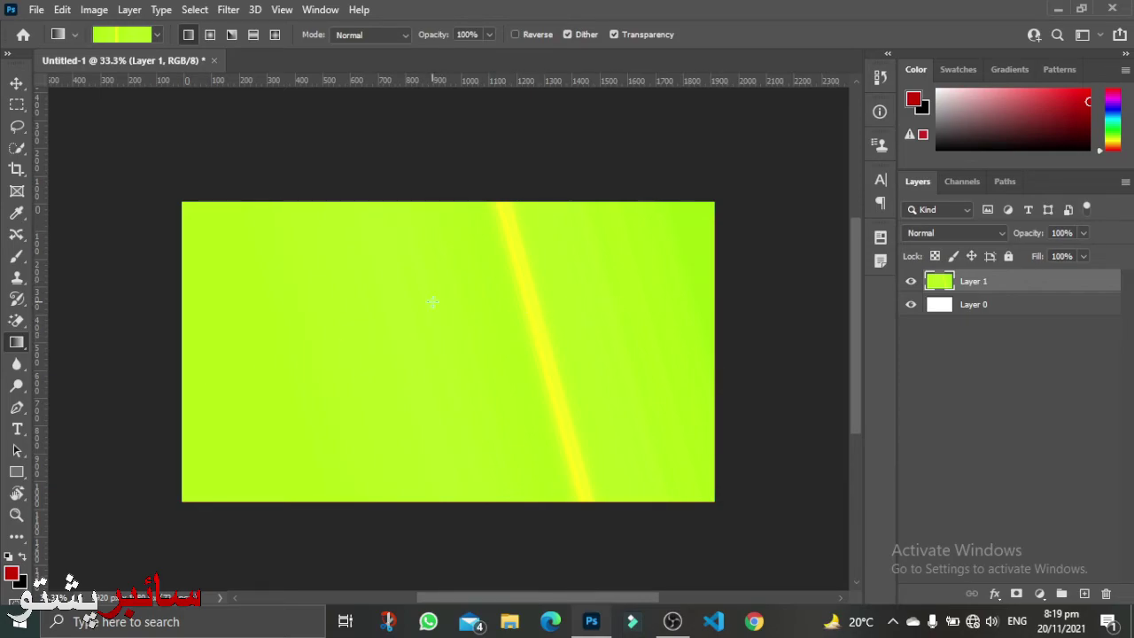
pyautogui.click(138, 40)
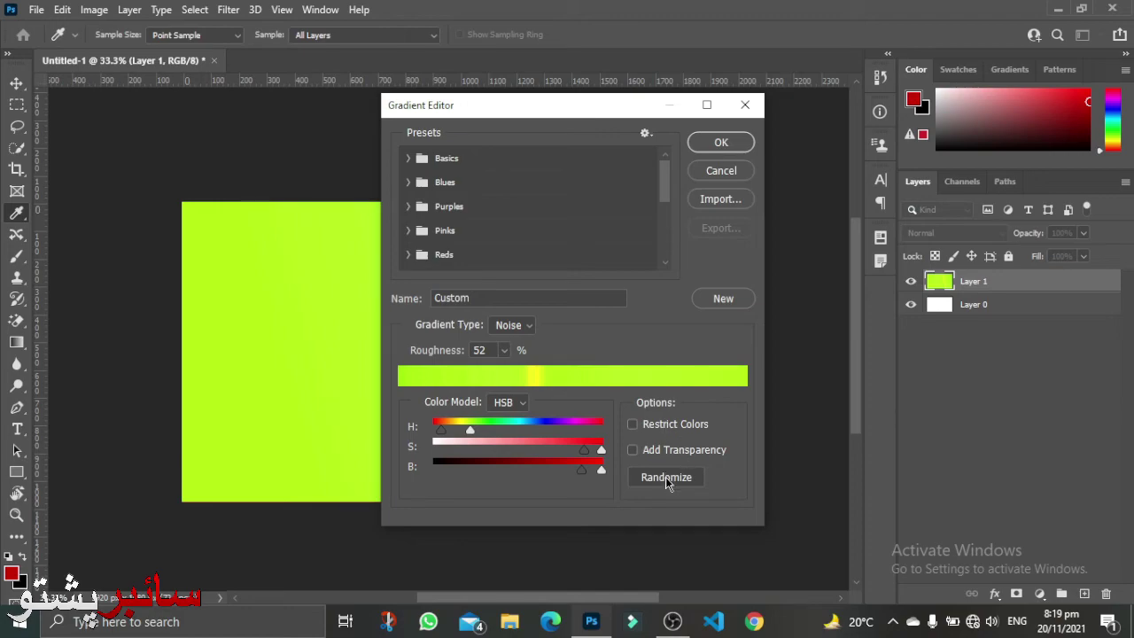
# - Randomize the noise gradient until it runs orange-yellow into yellow-green
pyautogui.click(665, 476)
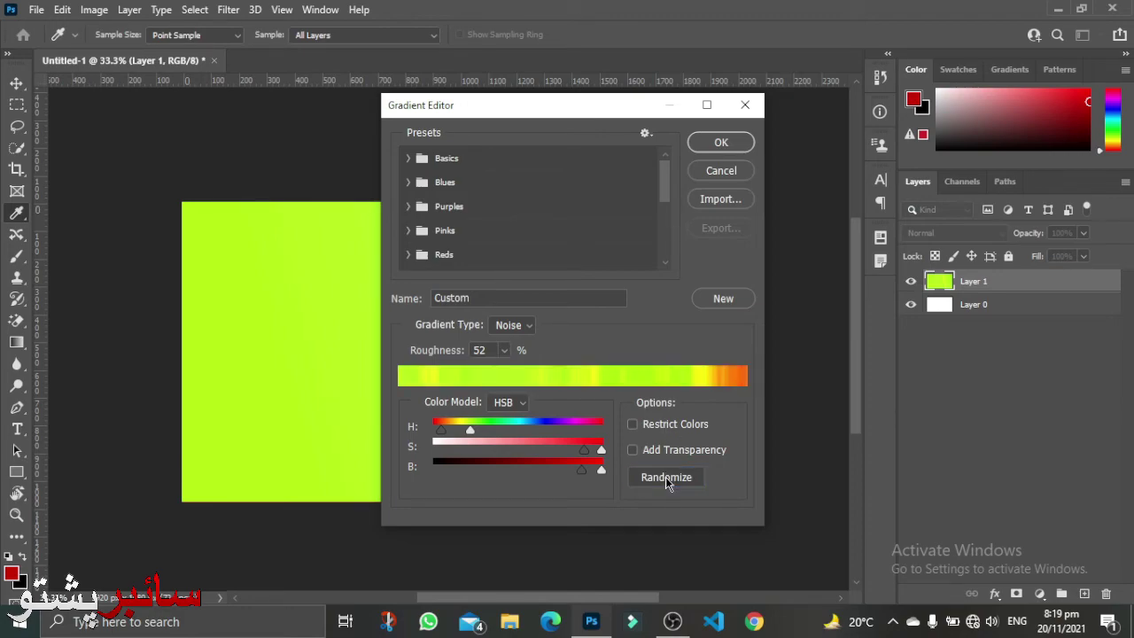
pyautogui.click(665, 477)
pyautogui.click(665, 476)
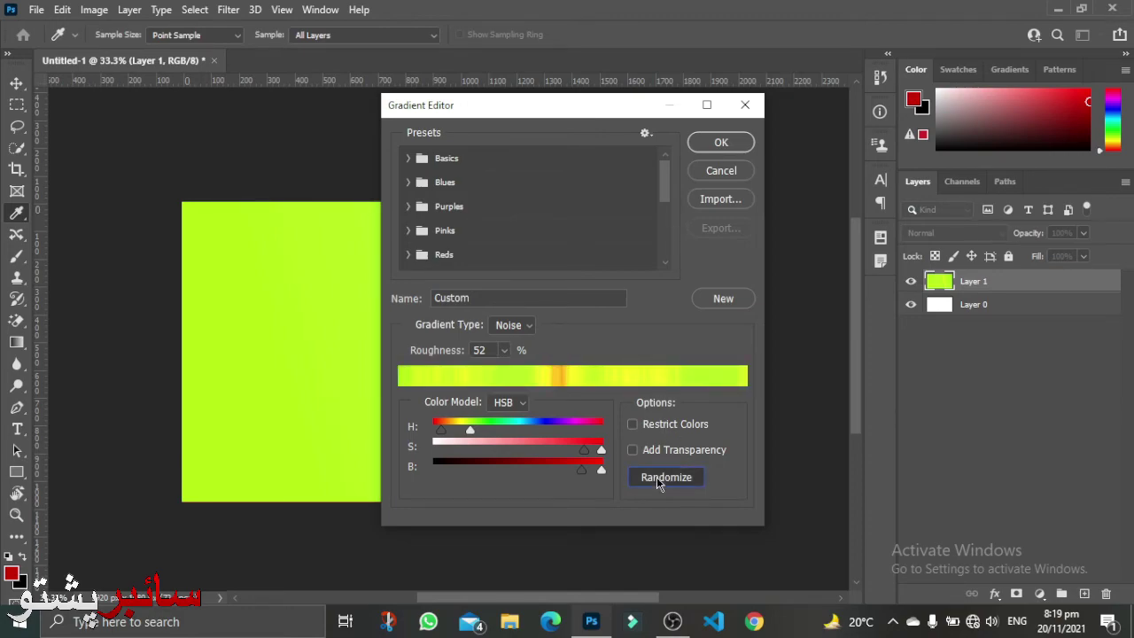
pyautogui.click(656, 476)
pyautogui.click(656, 477)
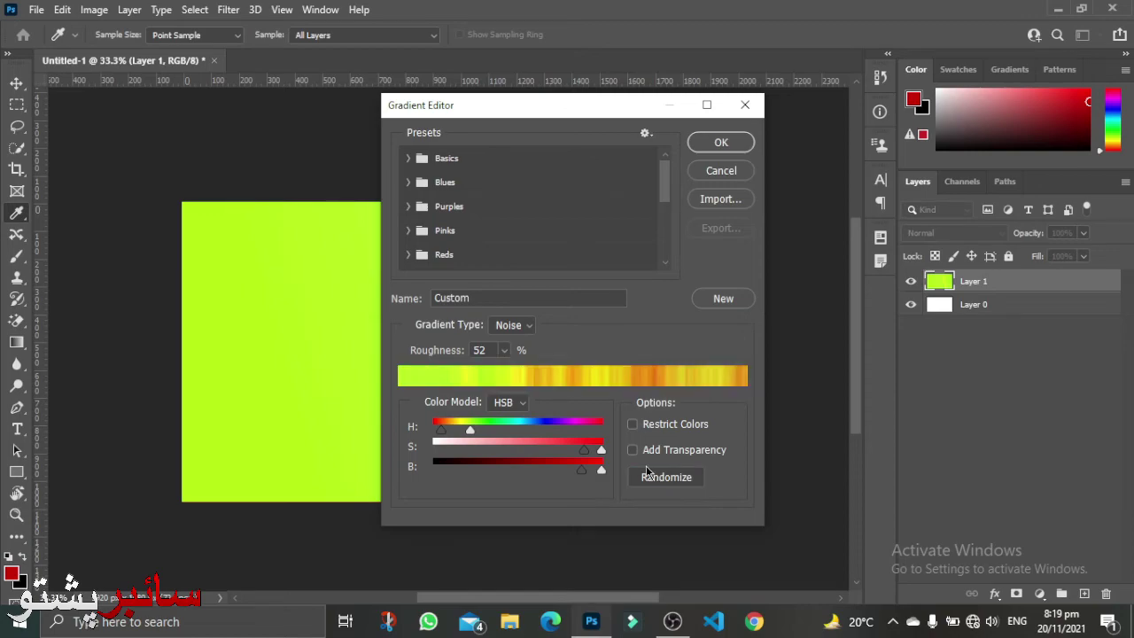
# - Accept the new gradient and fill the canvas right to left with it
pyautogui.click(721, 143)
pyautogui.moveTo(708, 324); pyautogui.dragTo(188, 354)
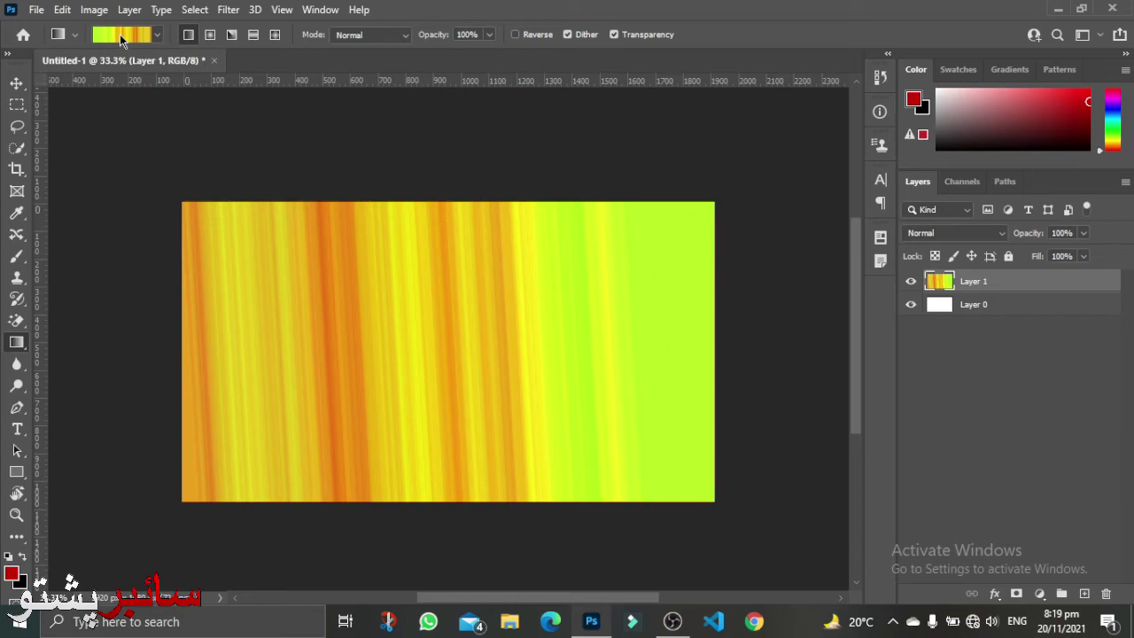
pyautogui.click(119, 33)
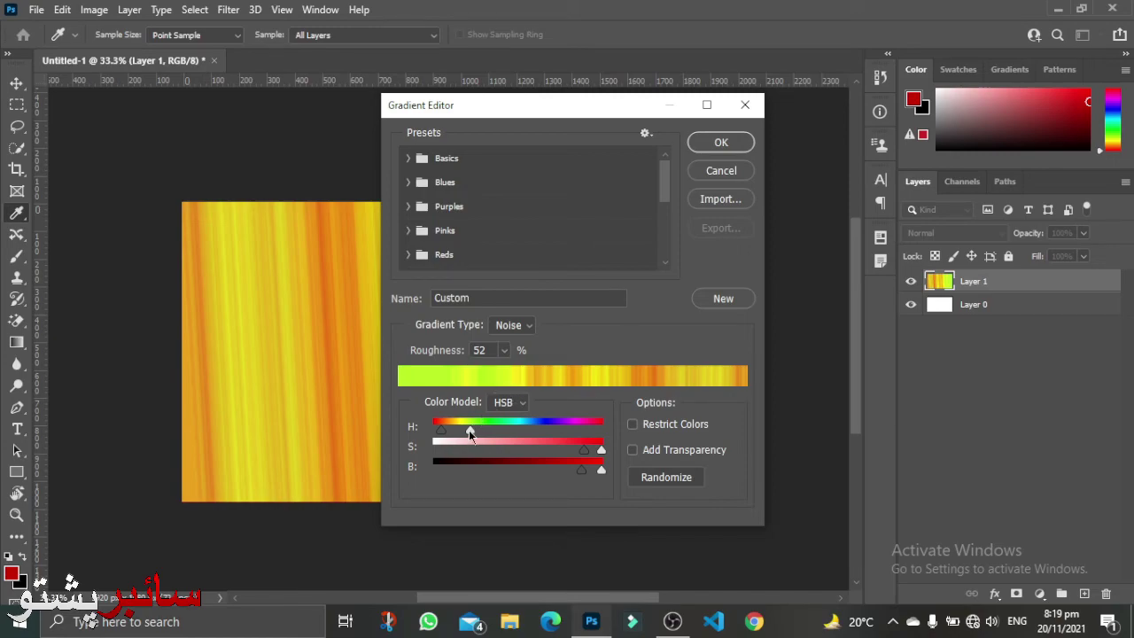
# - Shift the hue range toward red, randomize, and refill the canvas right to left with it
pyautogui.moveTo(435, 436); pyautogui.dragTo(453, 432)
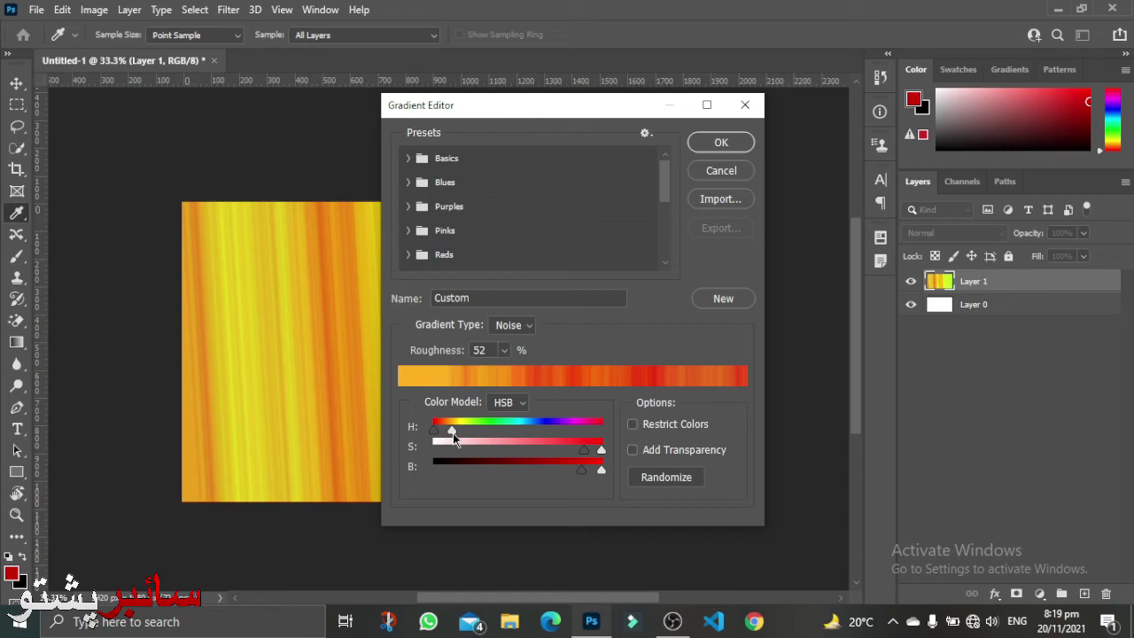
pyautogui.click(682, 479)
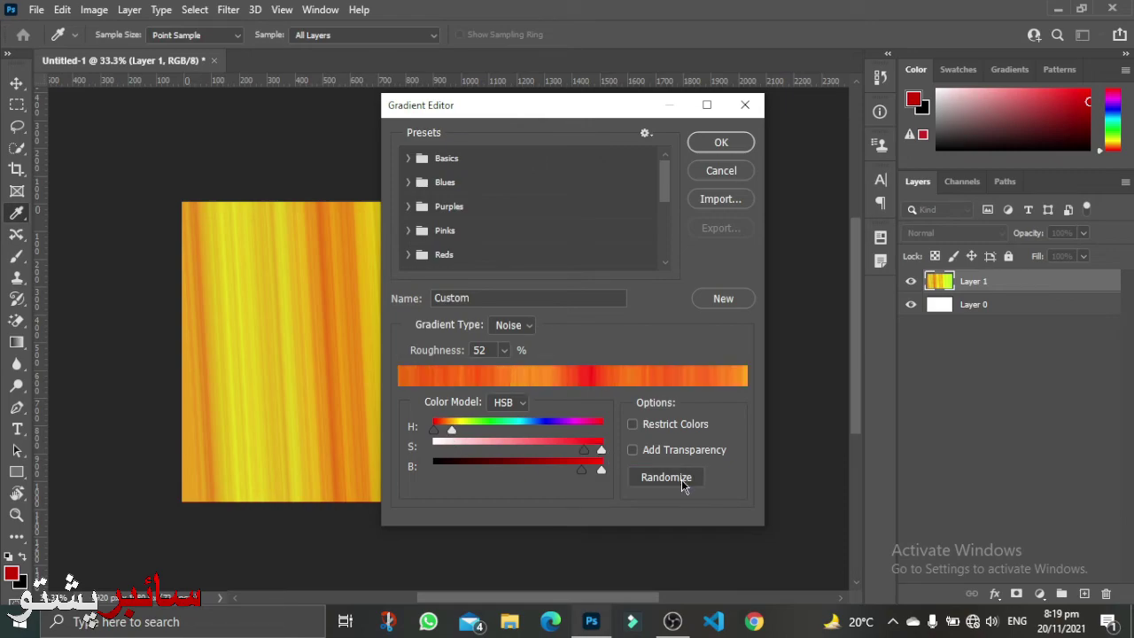
pyautogui.click(721, 142)
pyautogui.moveTo(718, 333); pyautogui.dragTo(172, 351)
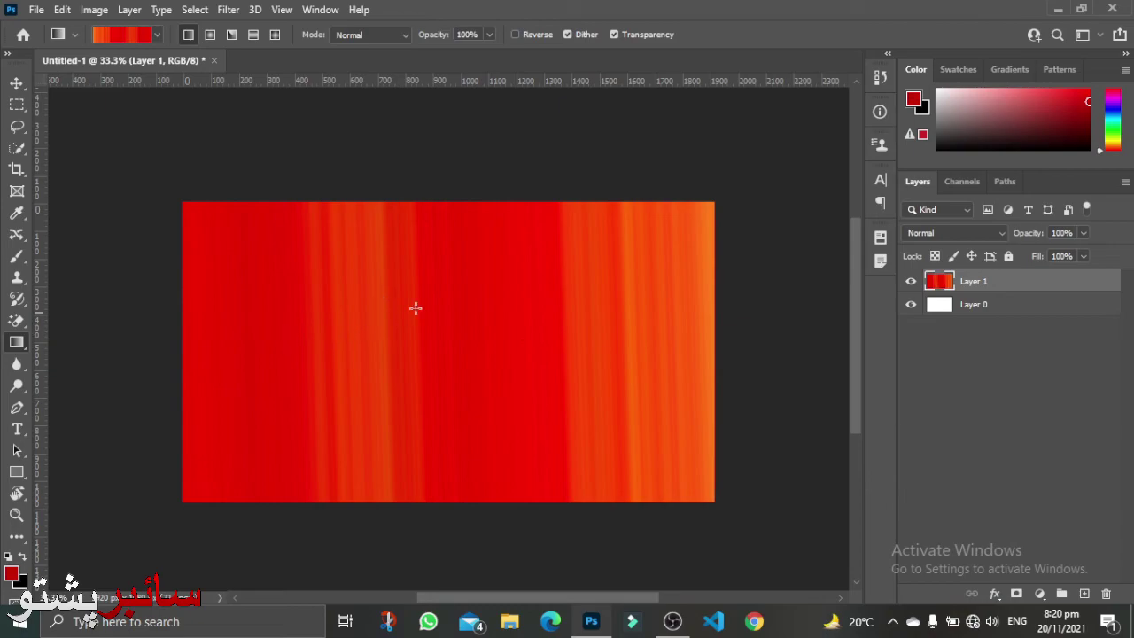
# - Switch to Radial Gradient and drag from the top-left to bottom-right to fill Layer 1
pyautogui.click(209, 33)
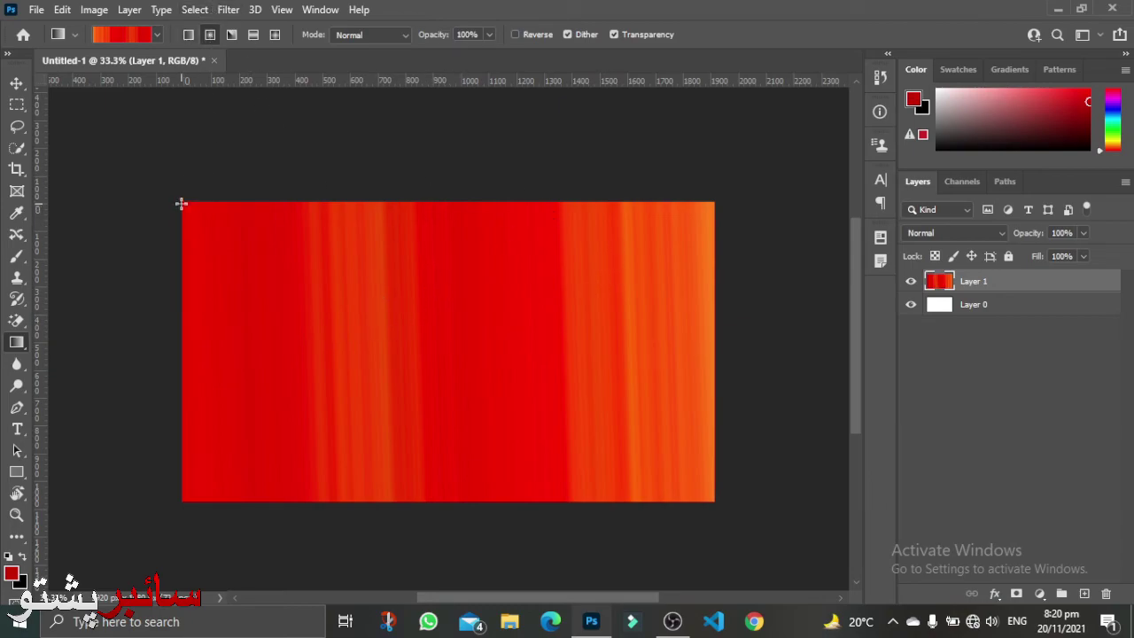
pyautogui.moveTo(182, 204); pyautogui.dragTo(717, 499)
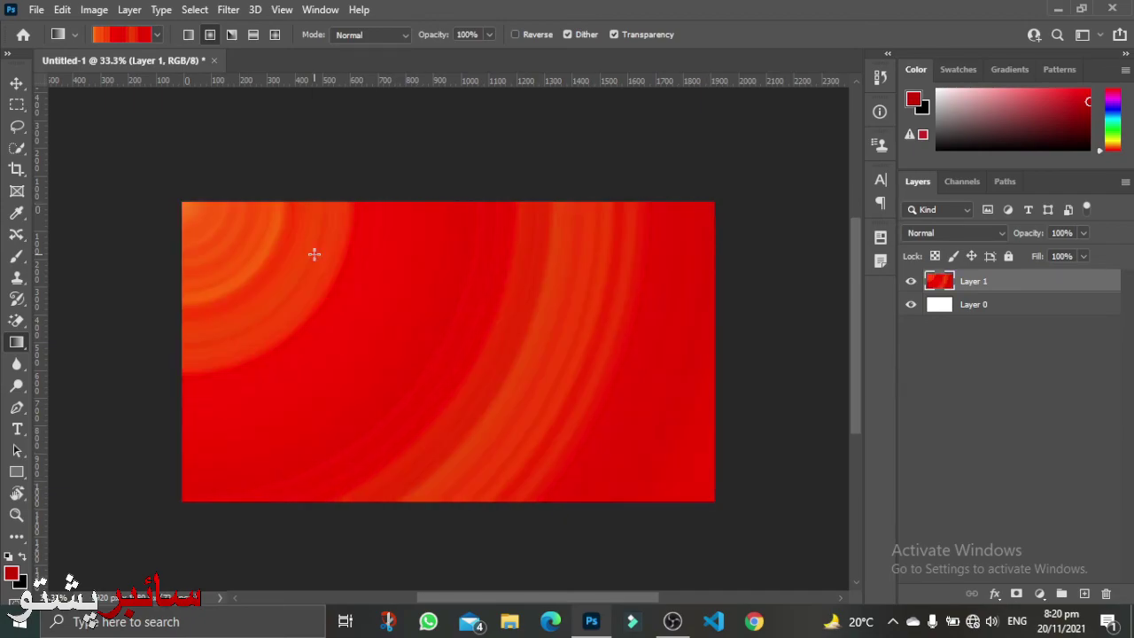